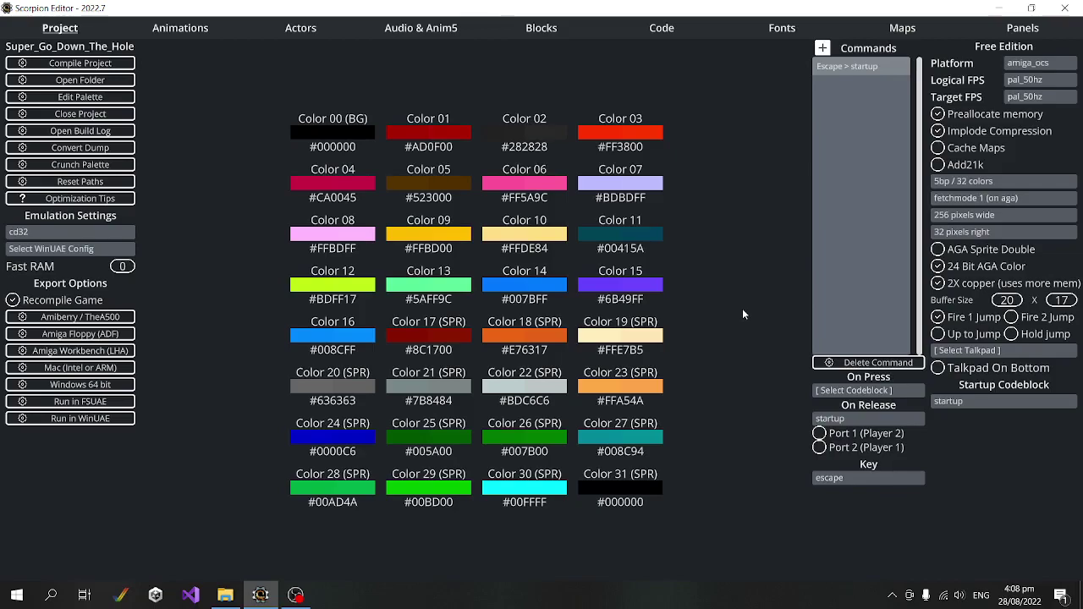
Step: Open the Target Platforms list from the amiga_ocs Platform field
left_click(1039, 63)
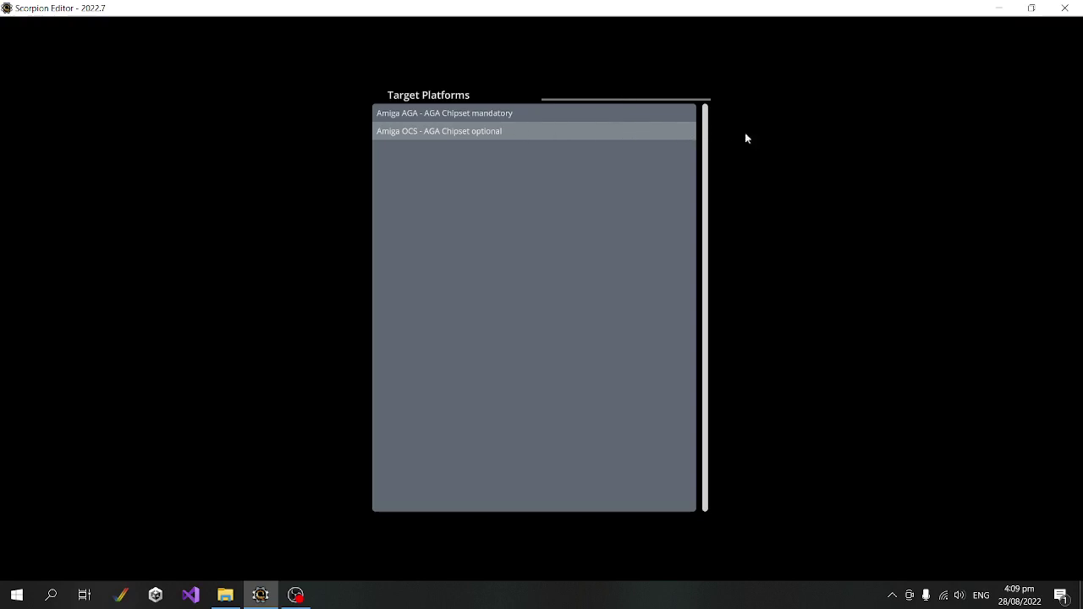
Step: Switch the project platform to Amiga AGA and open the project folder in File Explorer
key("Return")
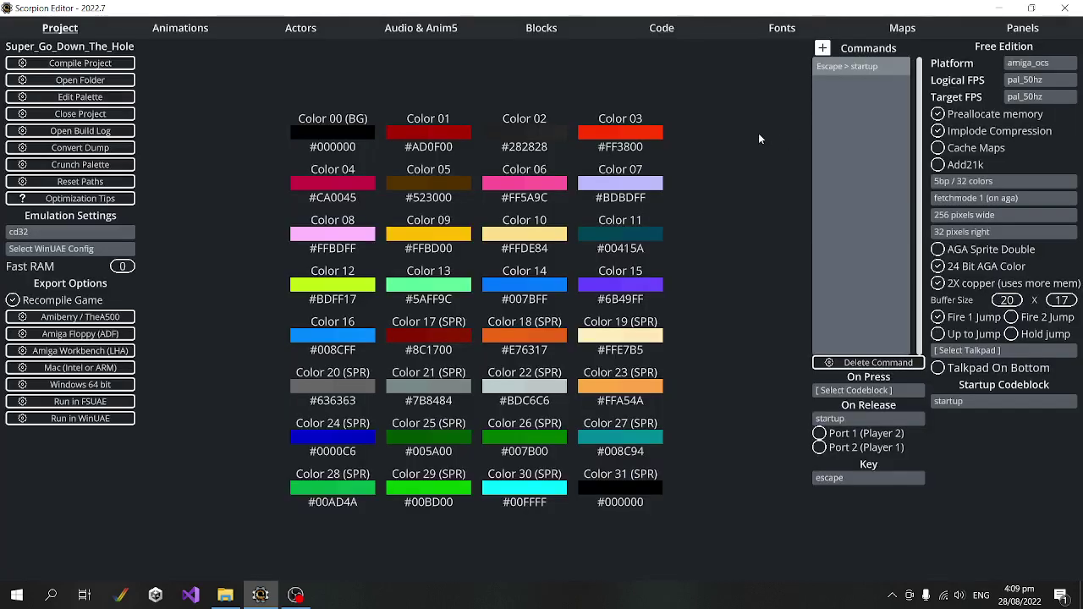
left_click(1046, 64)
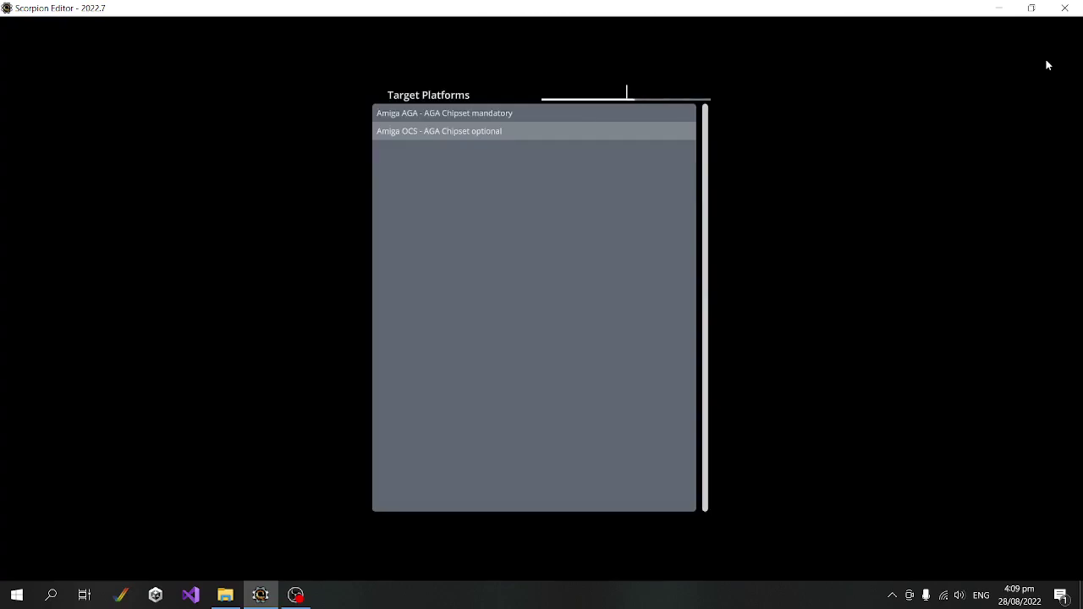
left_click(465, 113)
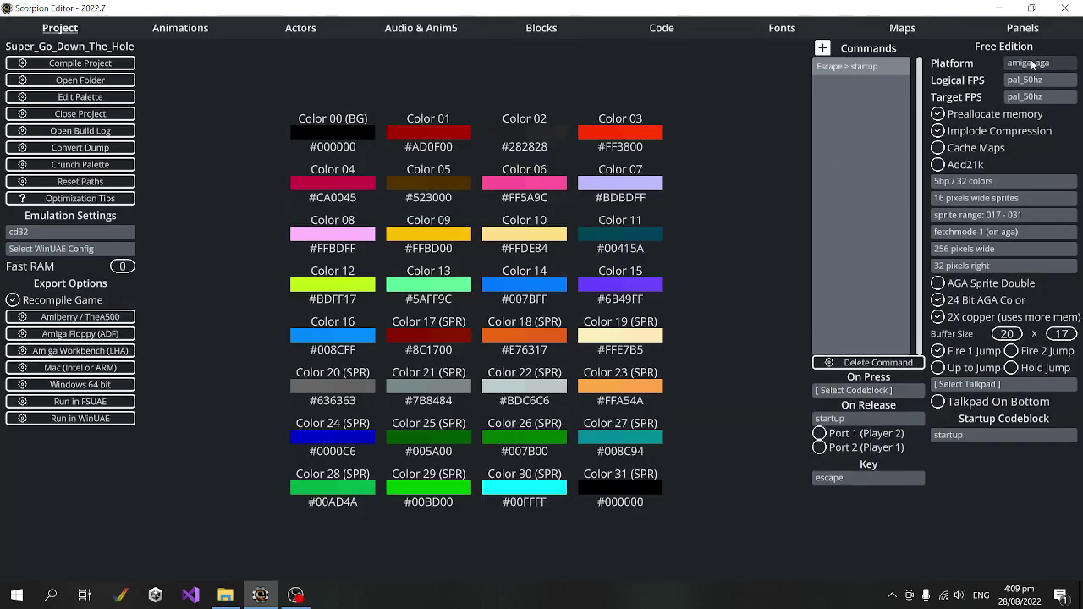
left_click(83, 80)
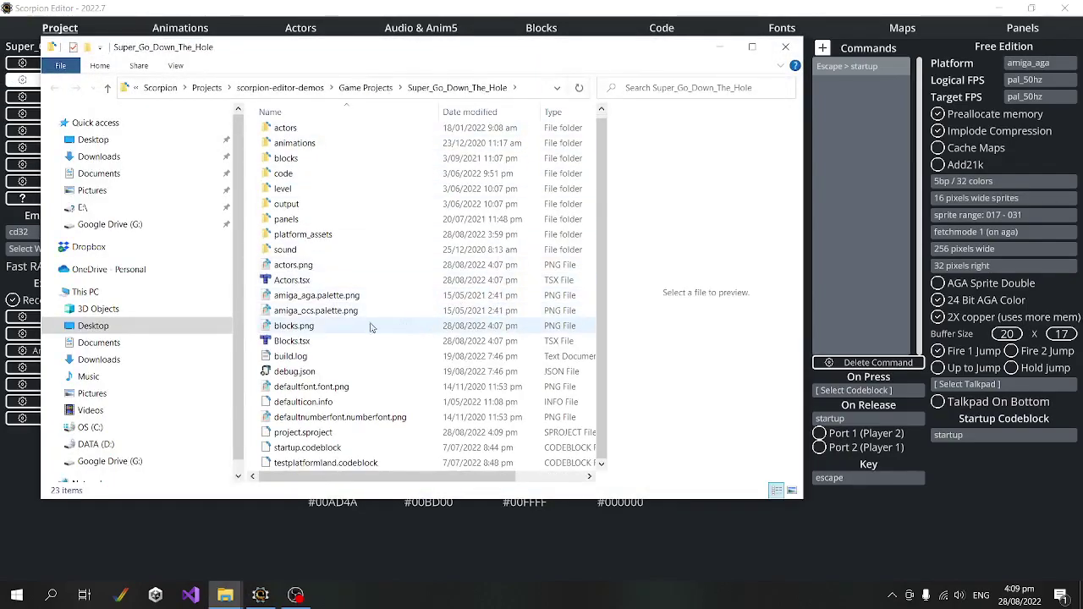
Step: Compare the amiga_aga and amiga_ocs palette images, then minimize the folder window
left_click(316, 294)
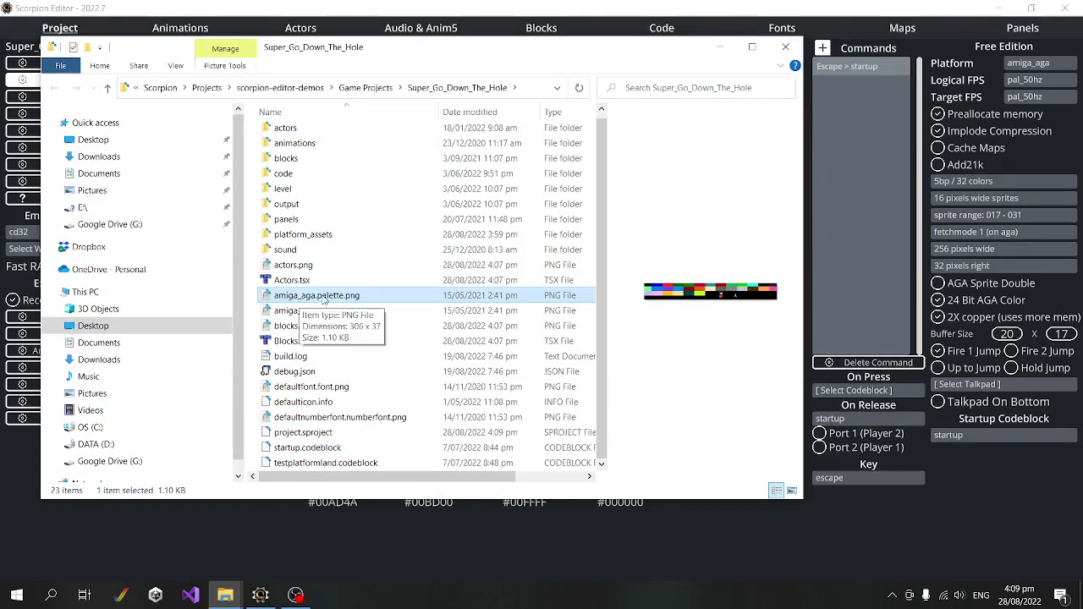
left_click(272, 314)
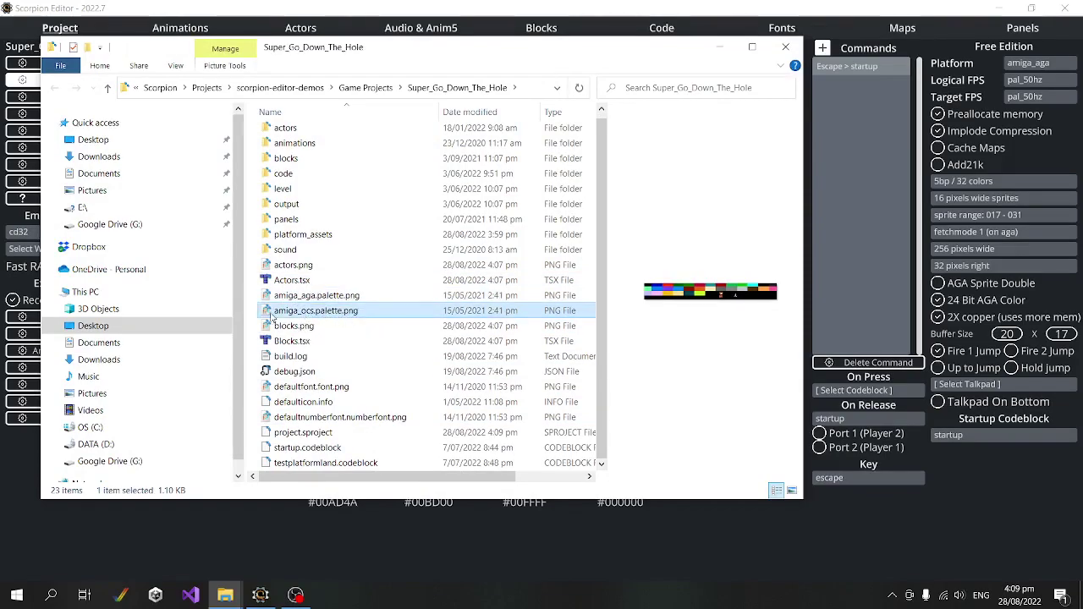
left_click(348, 301)
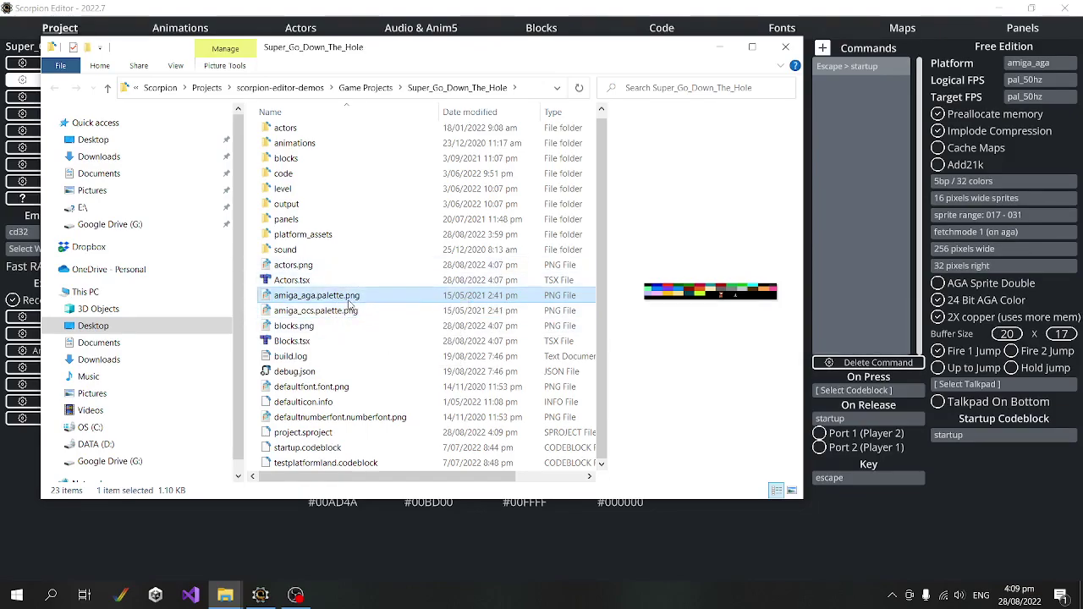
left_click(348, 310)
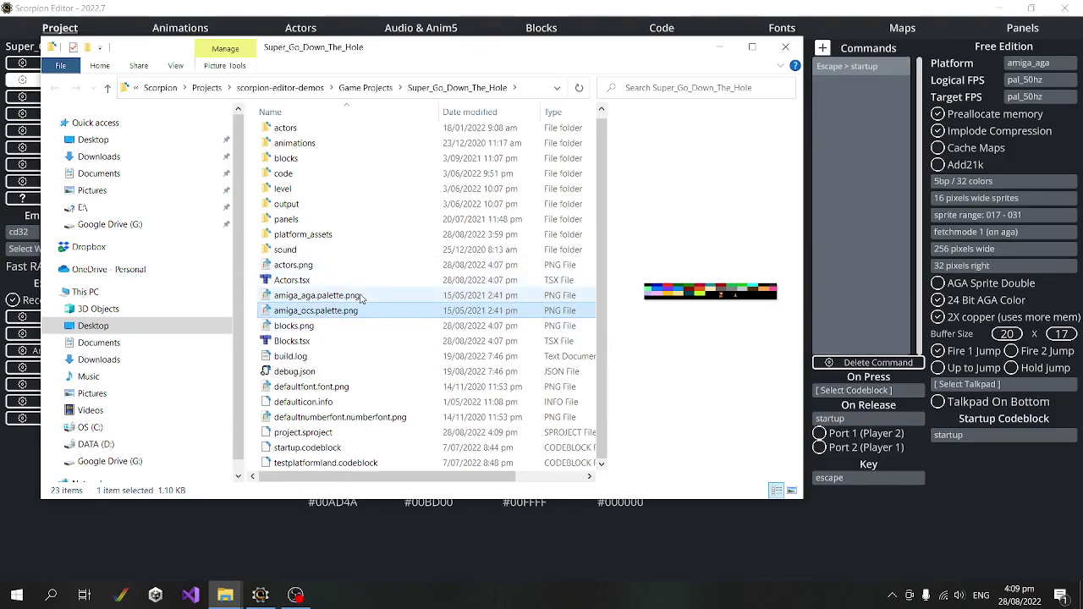
left_click(359, 299)
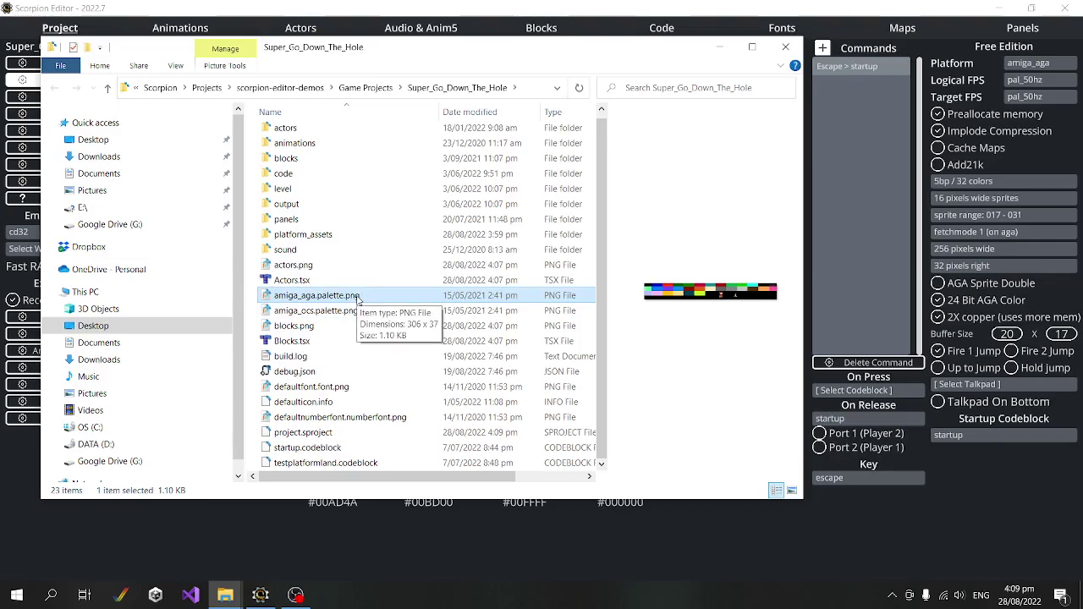
left_click(718, 46)
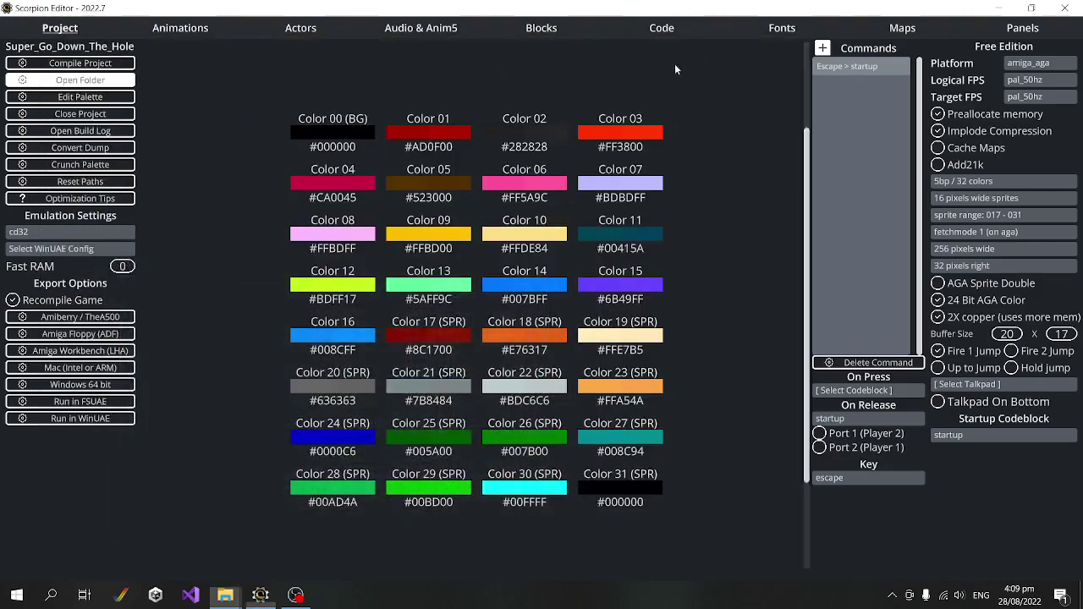
Step: In the Maps view, pick the blue brick tile from the background tileset
left_click(902, 28)
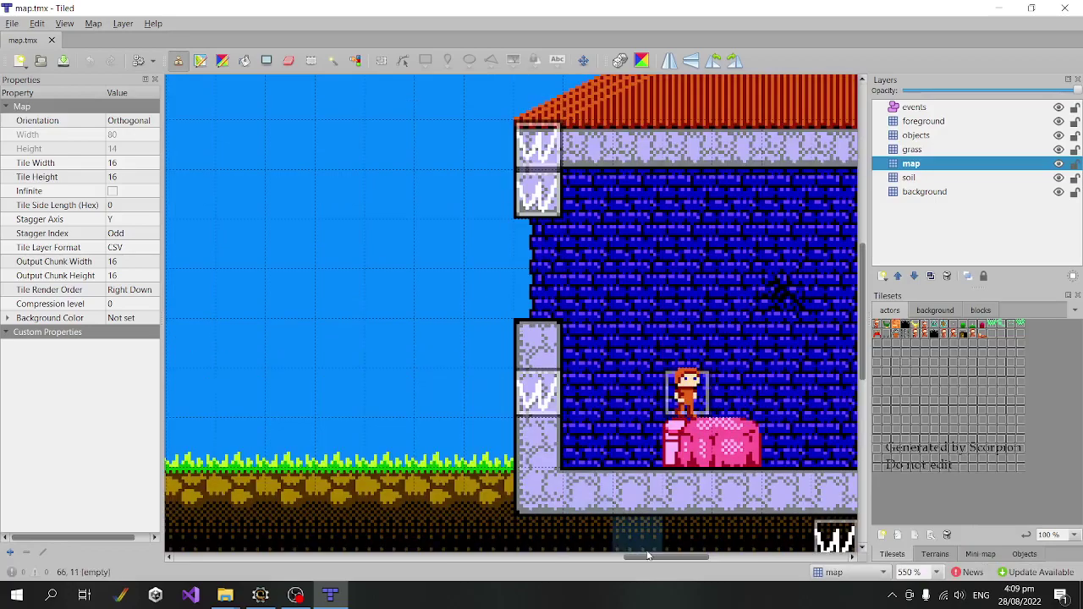
left_click_drag(648, 556, 579, 557)
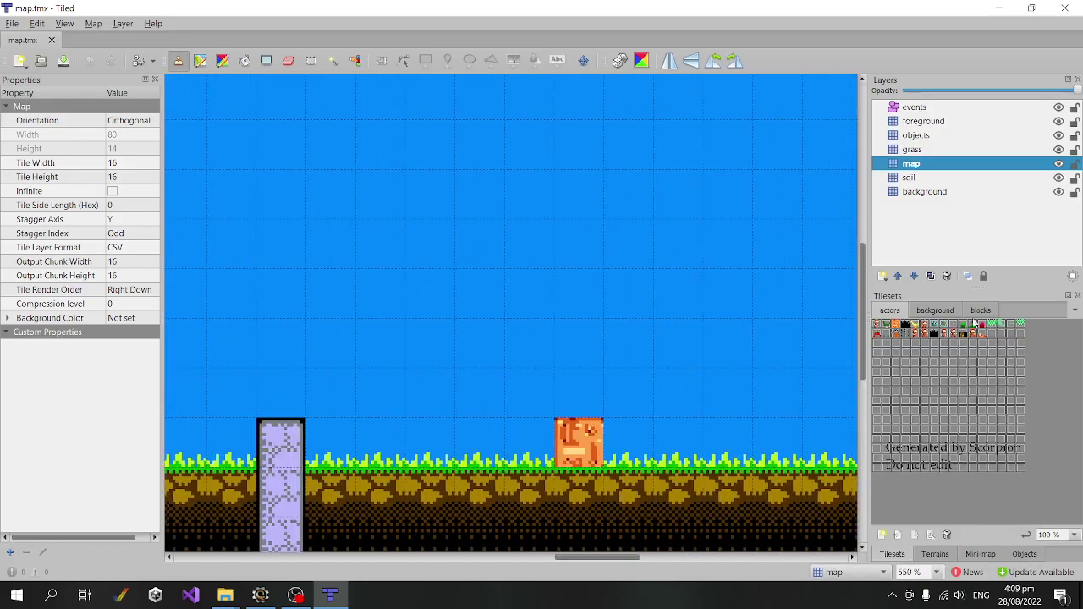
left_click(948, 315)
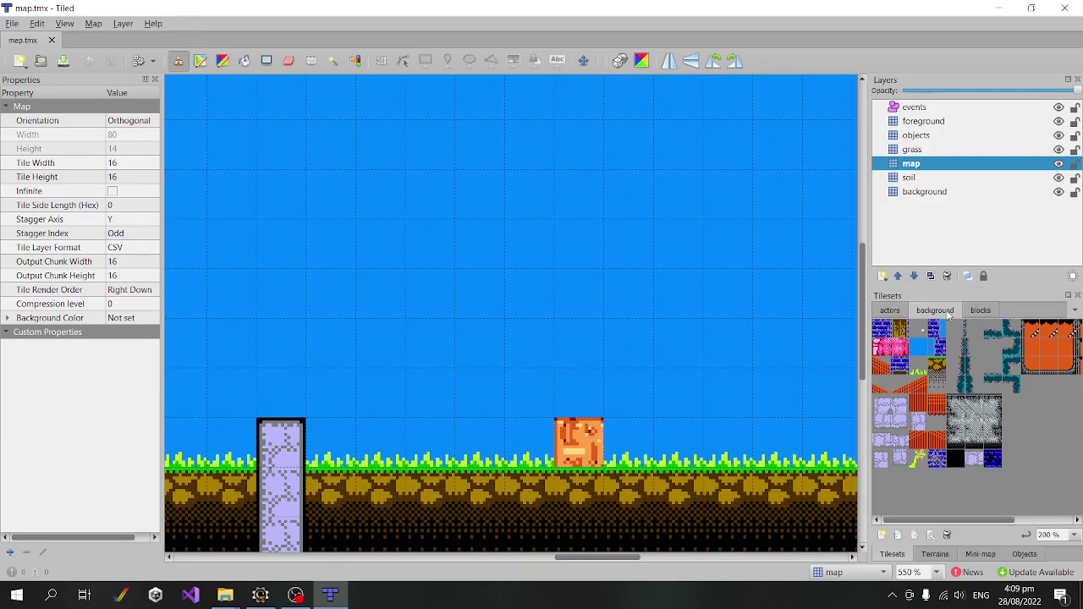
left_click(880, 328)
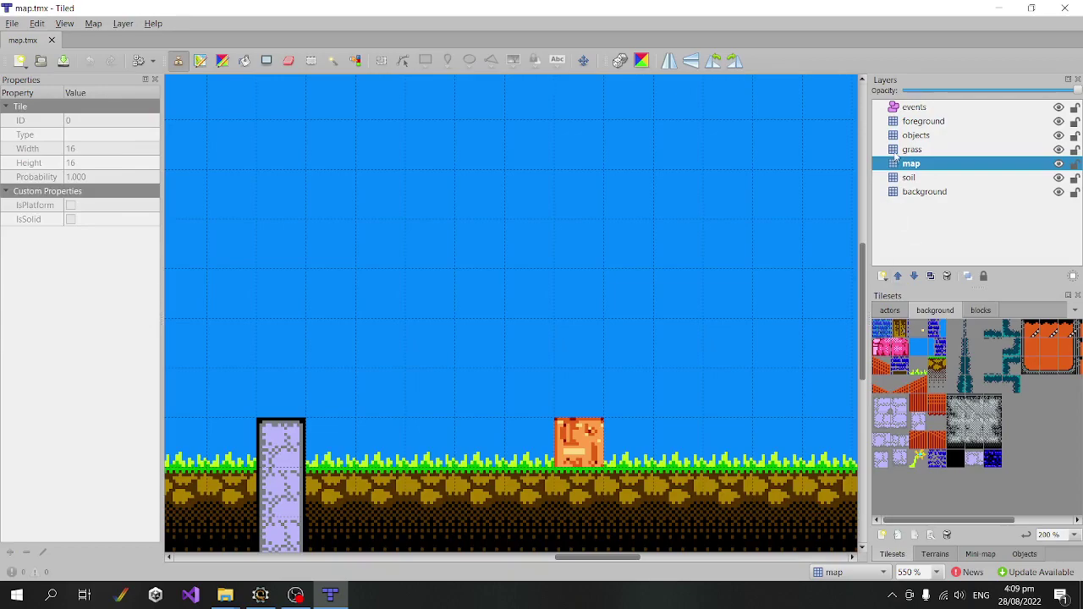
Step: Paint the first letters, A and G, in blue bricks in the sky
left_click(367, 289)
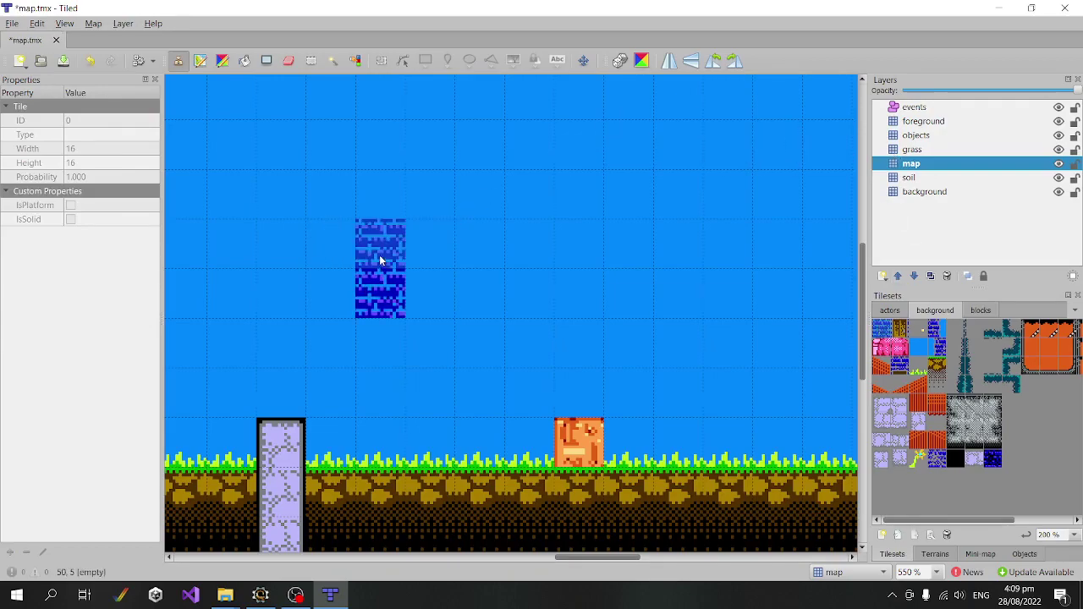
left_click(398, 182)
left_click(432, 148)
left_click(432, 246)
left_click(484, 284)
left_click_drag(483, 243, 483, 195)
mouse_move(677, 145)
left_mouse_down()
mouse_move(585, 154)
mouse_move(571, 268)
mouse_move(580, 319)
mouse_move(581, 294)
mouse_move(651, 294)
mouse_move(677, 256)
left_mouse_up()
left_click(678, 256)
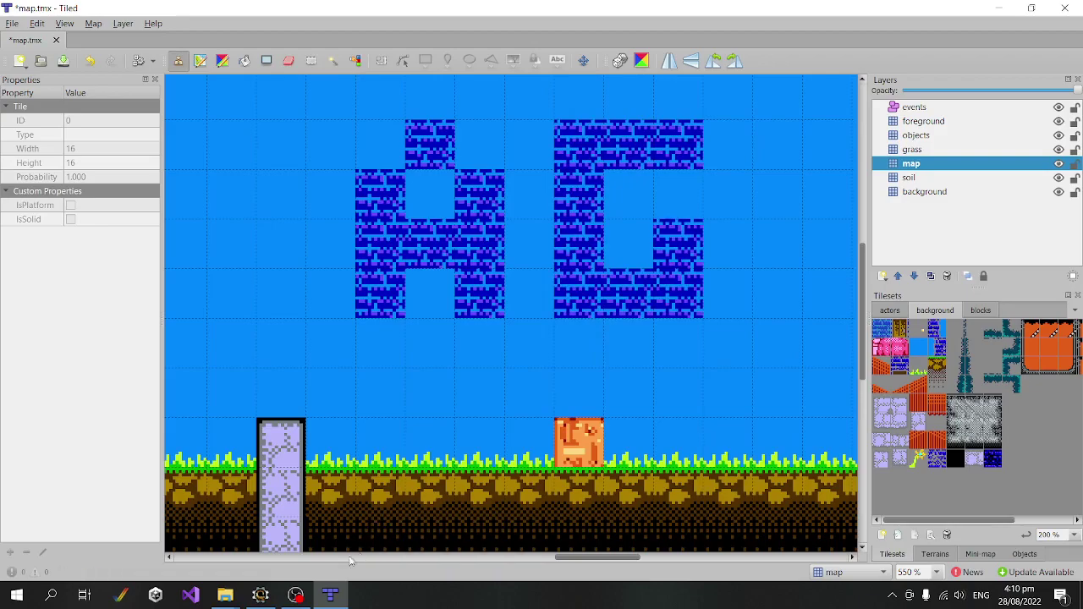
Step: Paint the final letter A in blue bricks and choose File > Save As
left_click_drag(597, 556, 617, 557)
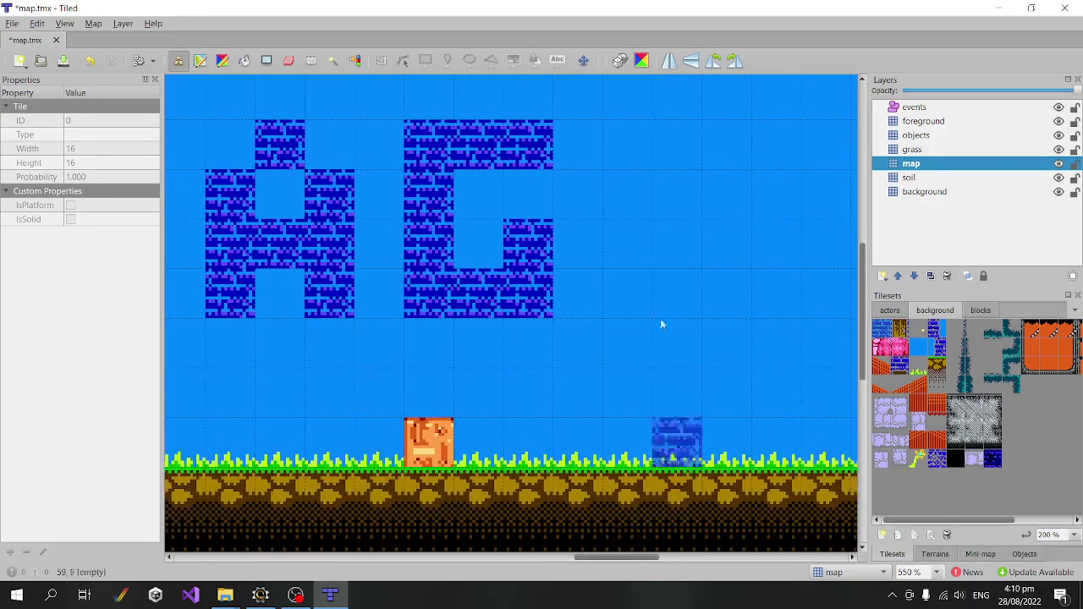
left_click_drag(620, 293, 624, 194)
left_click(677, 144)
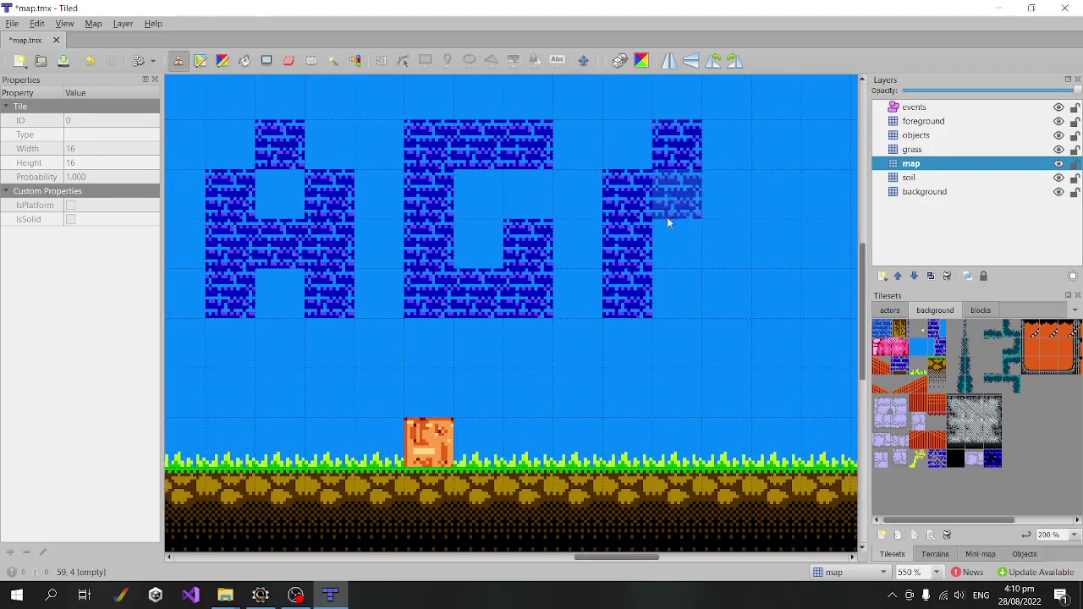
left_click(677, 244)
mouse_move(715, 235)
left_mouse_down()
mouse_move(725, 231)
mouse_move(725, 301)
left_mouse_up()
left_click(12, 24)
left_click(34, 105)
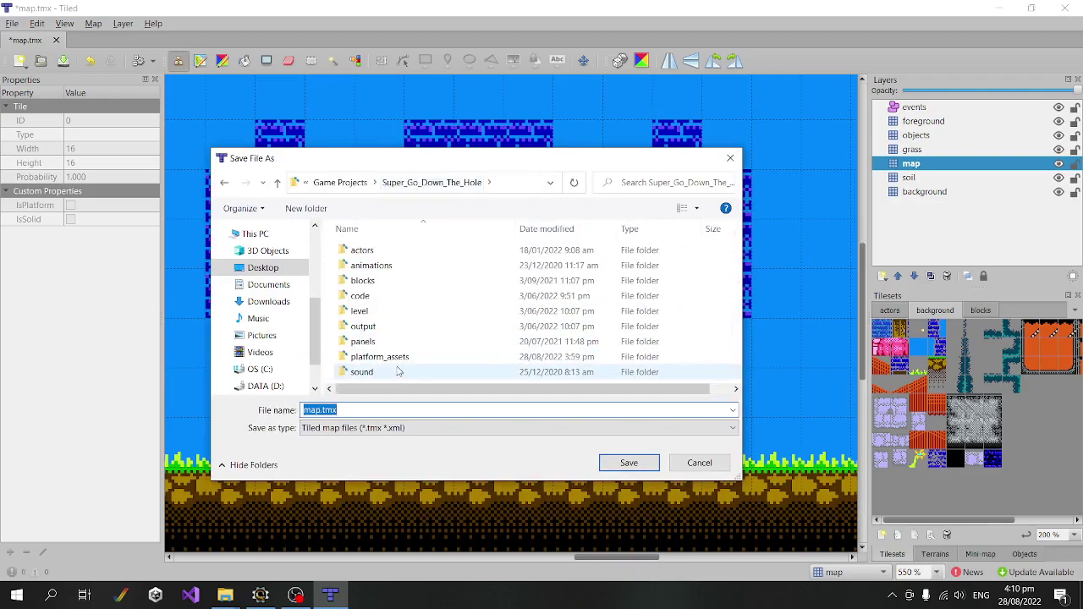
Step: Save the map as map.tmx into the platform_assets amiga_aga folder
left_click(395, 358)
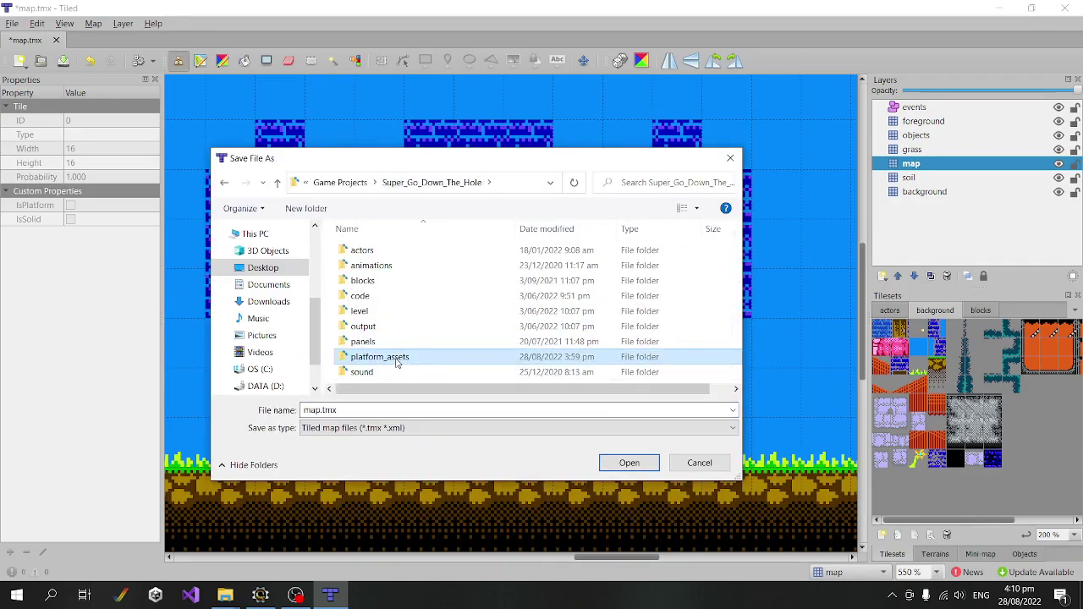
double_click(396, 359)
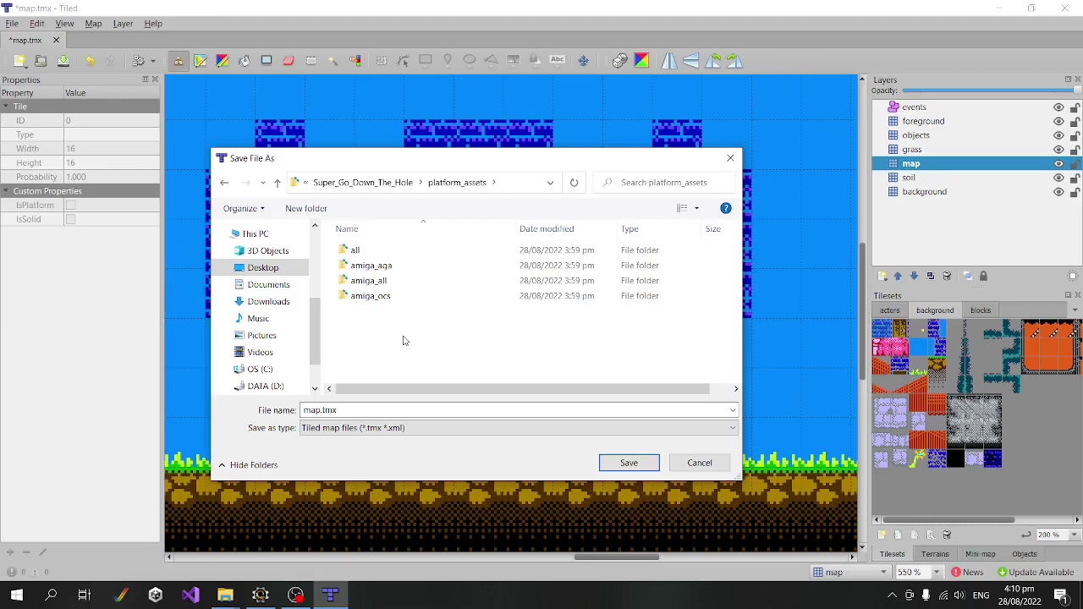
left_click(396, 253)
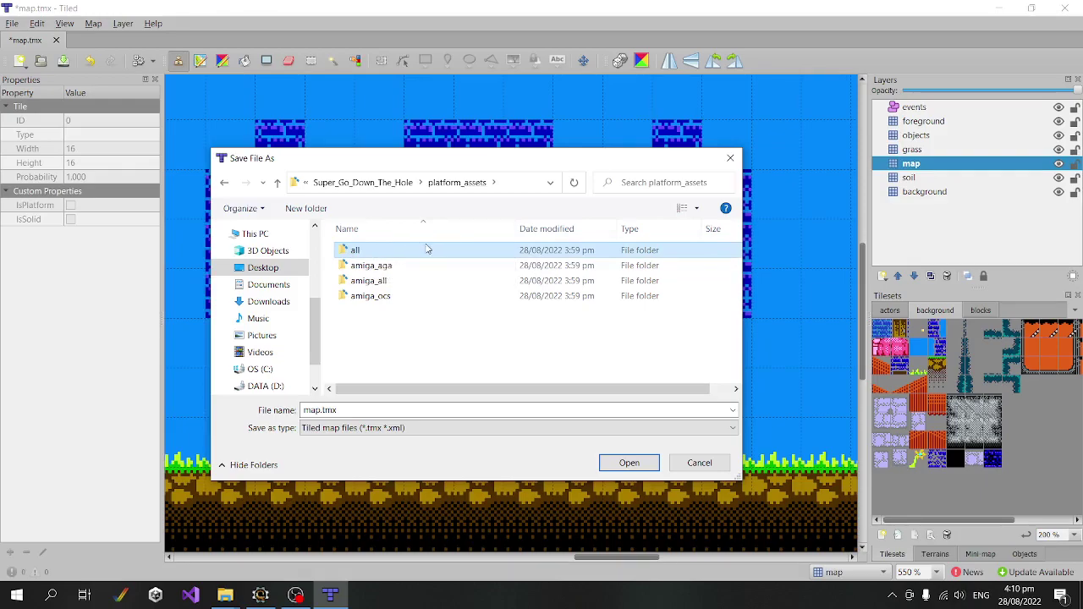
left_click(407, 285)
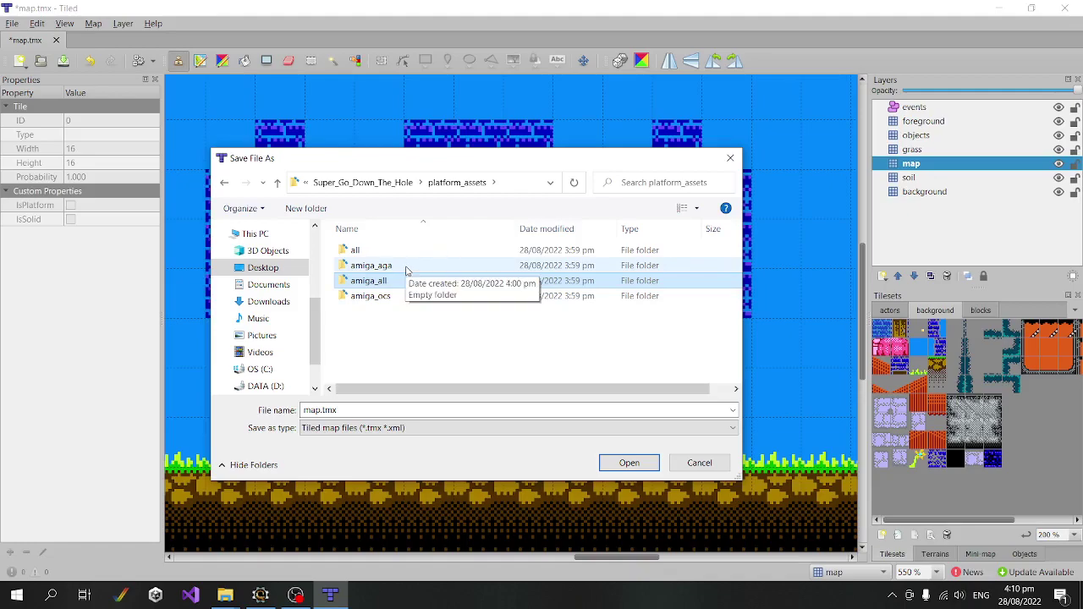
left_click(405, 269)
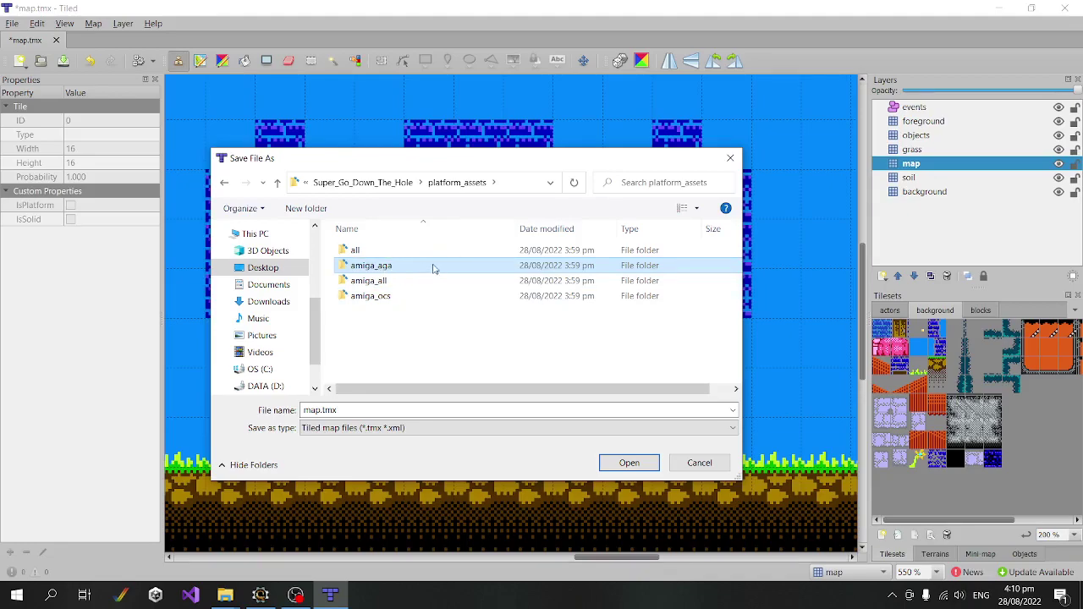
left_click(403, 296)
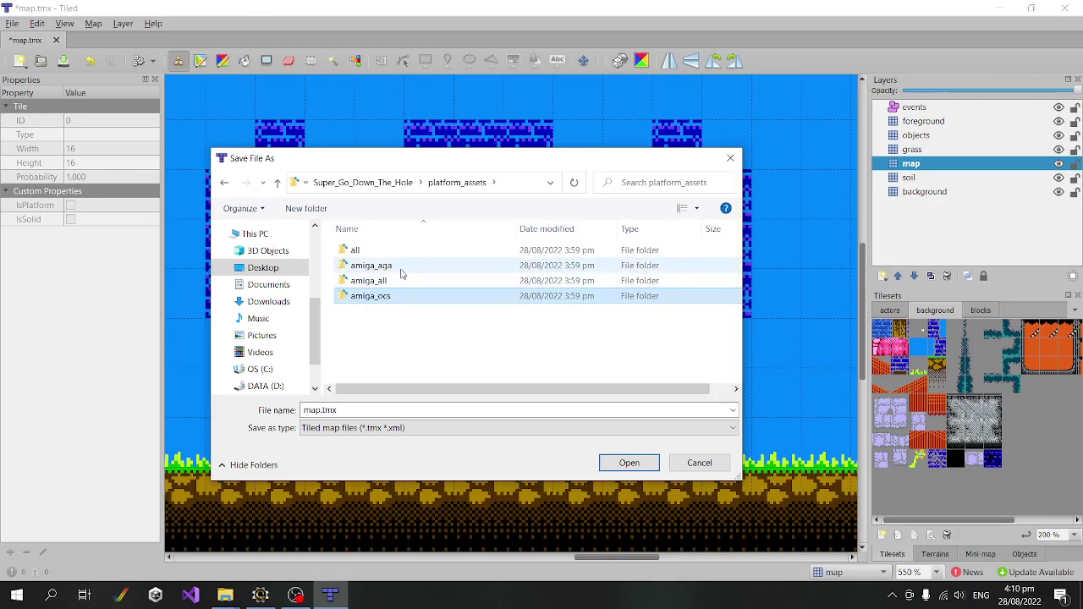
left_click(402, 273)
double_click(428, 272)
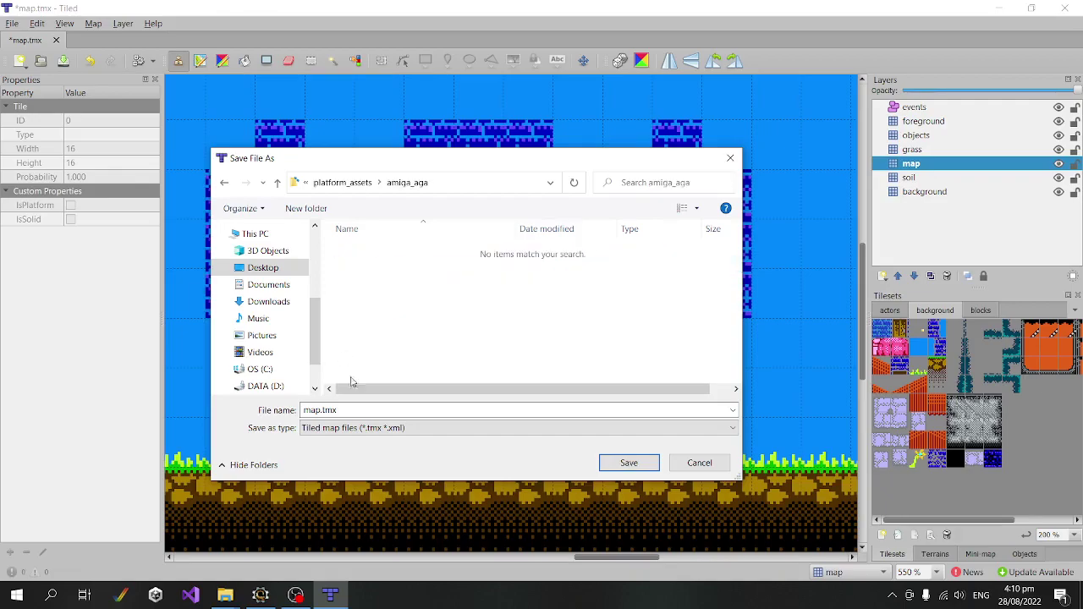
double_click(394, 410)
left_click(394, 411)
left_click(631, 464)
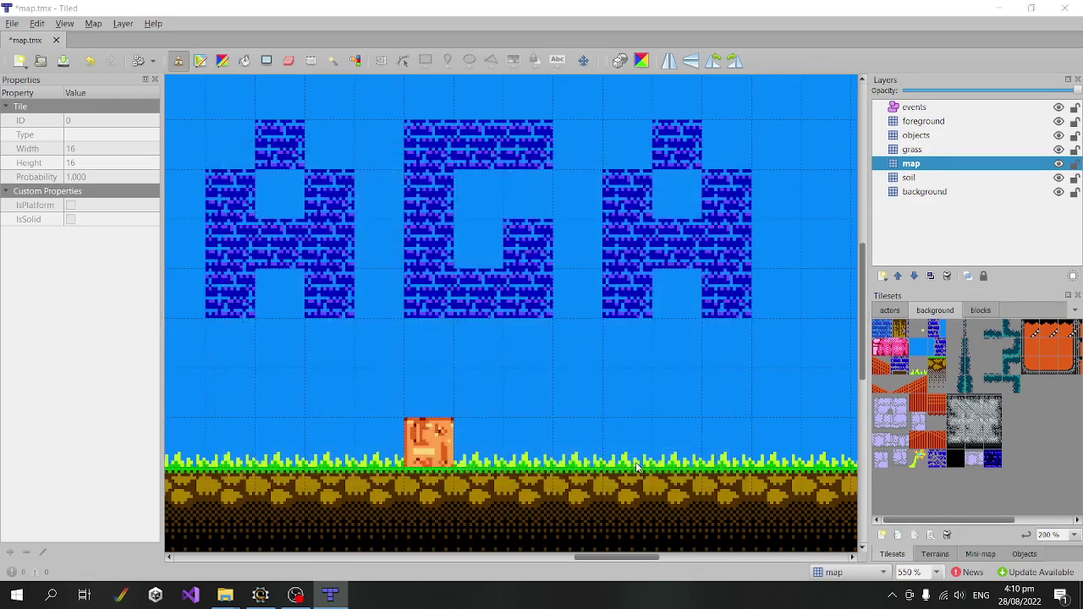
Step: Close Tiled, set the project platform to Amiga OCS, and check the map view
left_click(1065, 9)
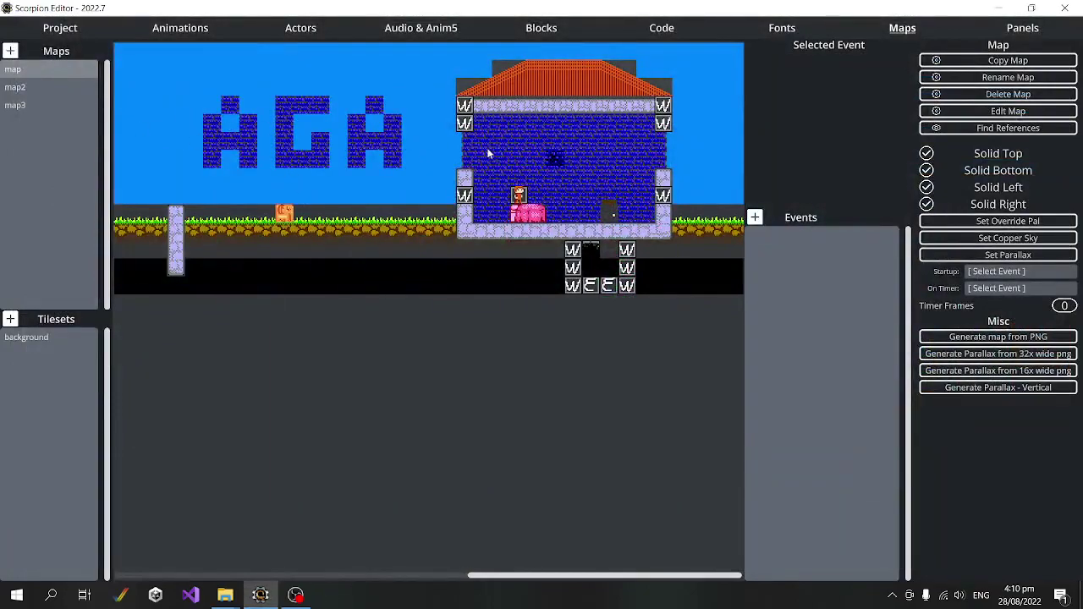
left_click(60, 28)
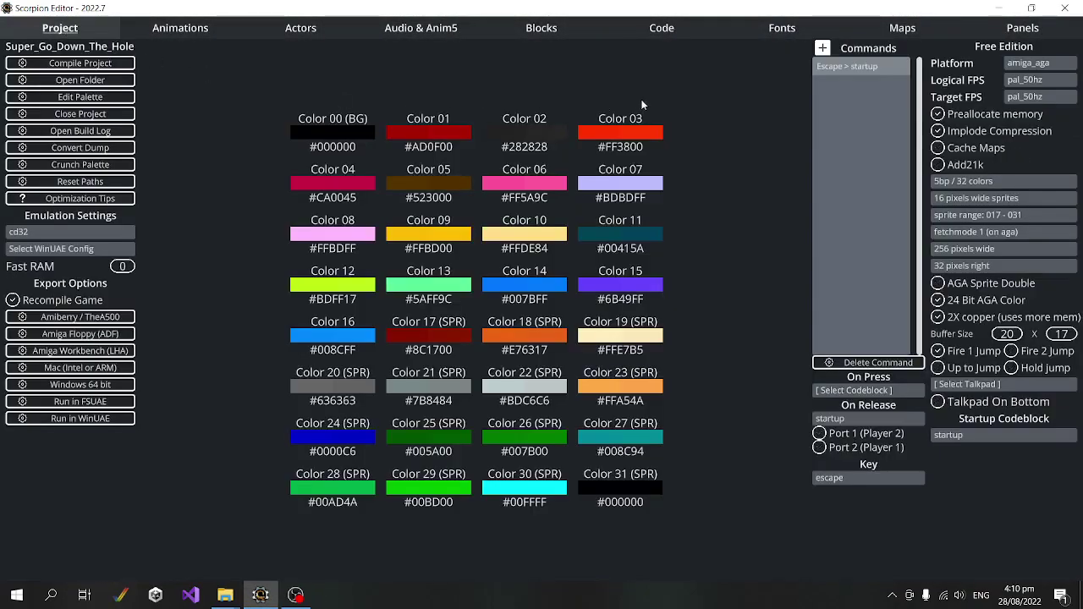
left_click(921, 27)
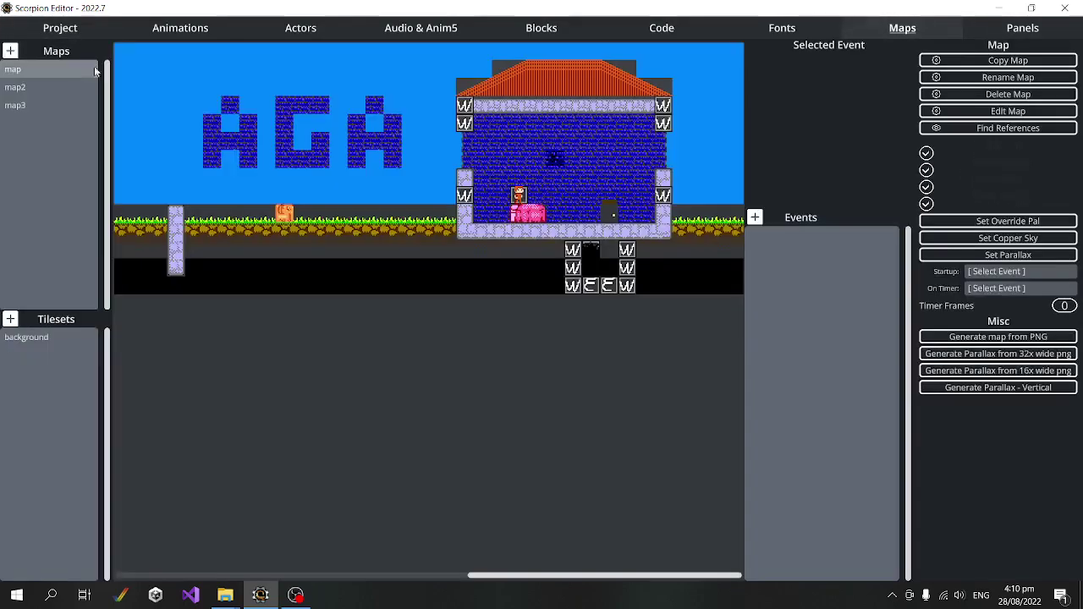
left_click(59, 28)
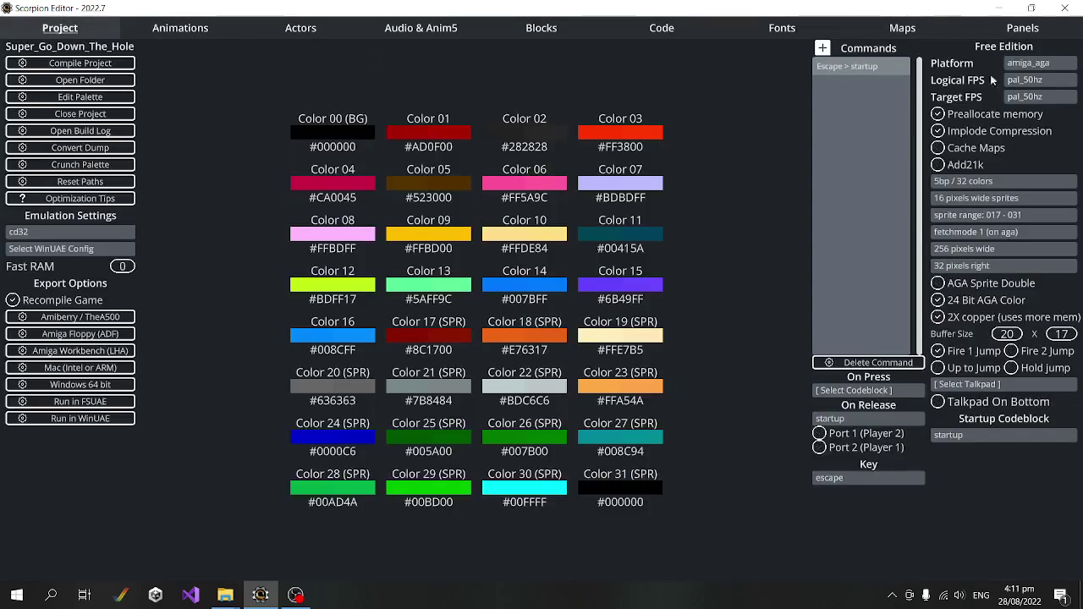
left_click(1031, 64)
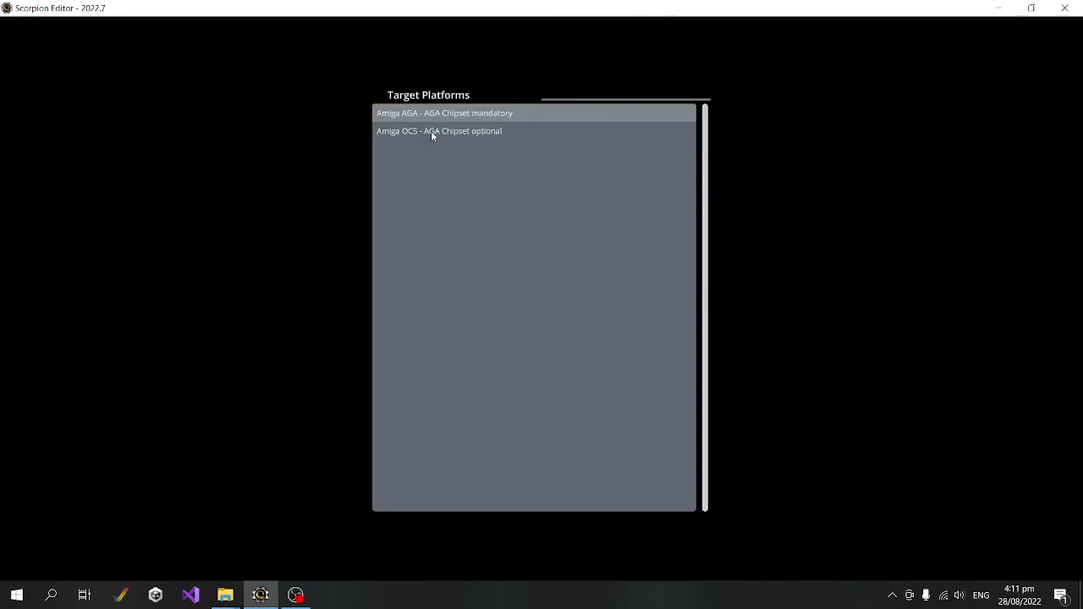
left_click(430, 131)
left_click(846, 29)
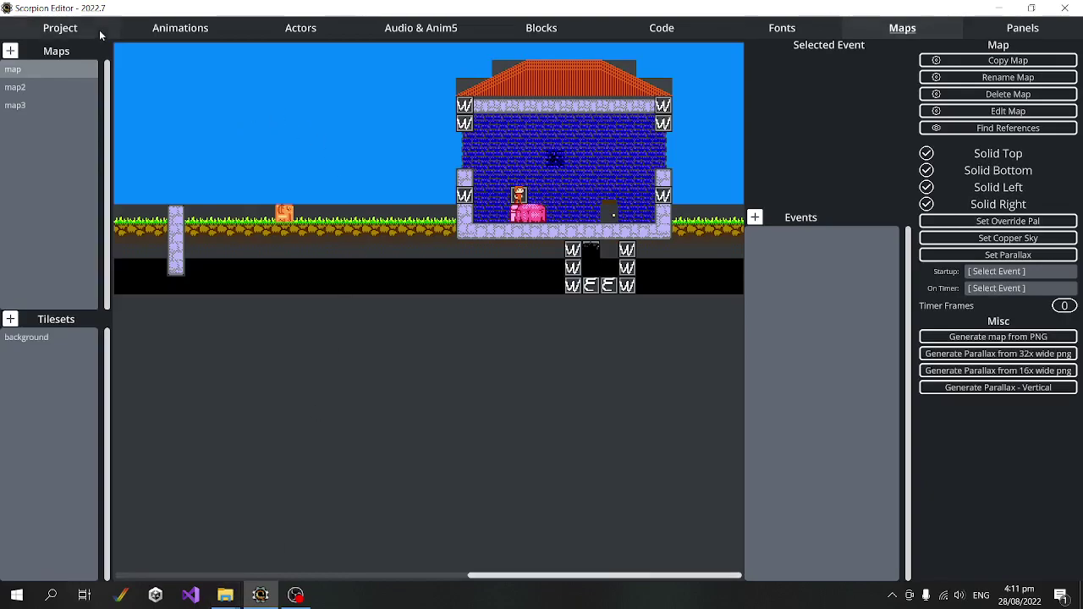
left_click(64, 29)
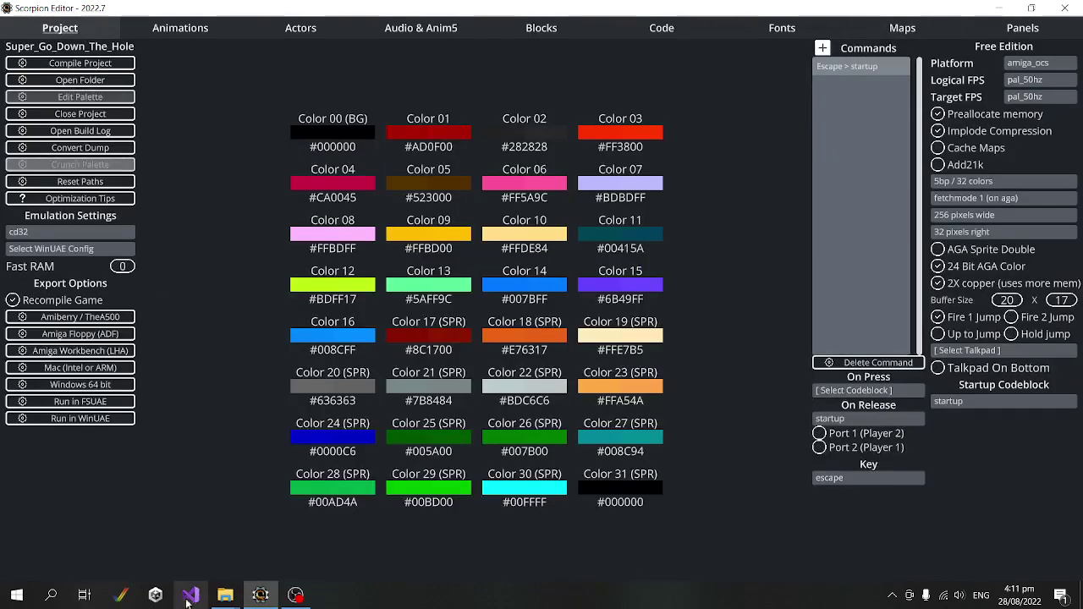
Step: Duplicate amiga_ocs.targetplatform in the TargetPlatforms folder
mouse_move(221, 599)
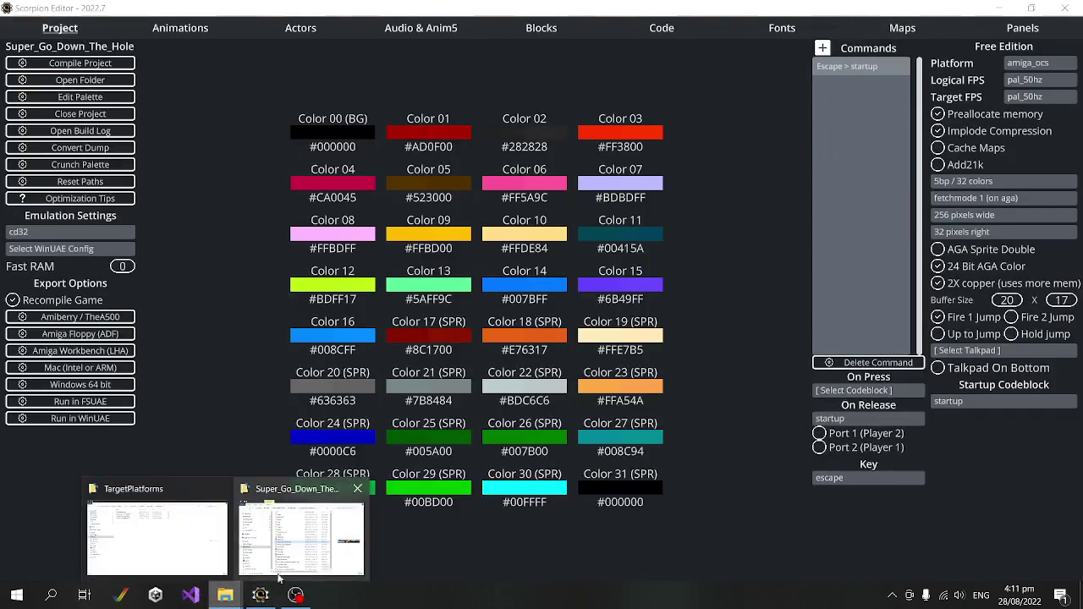
left_click(207, 536)
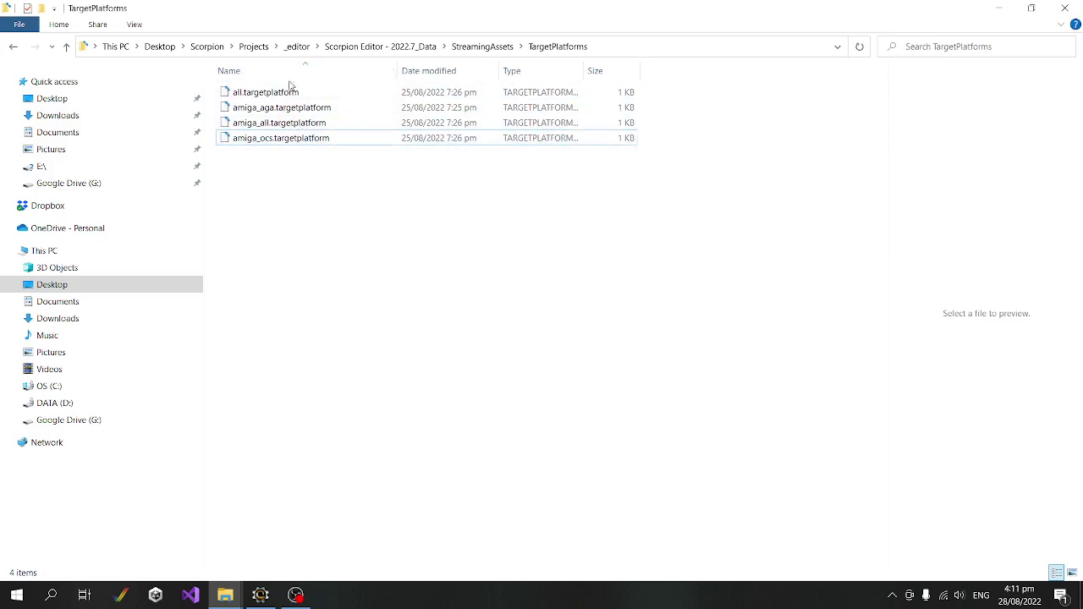
left_click(310, 141)
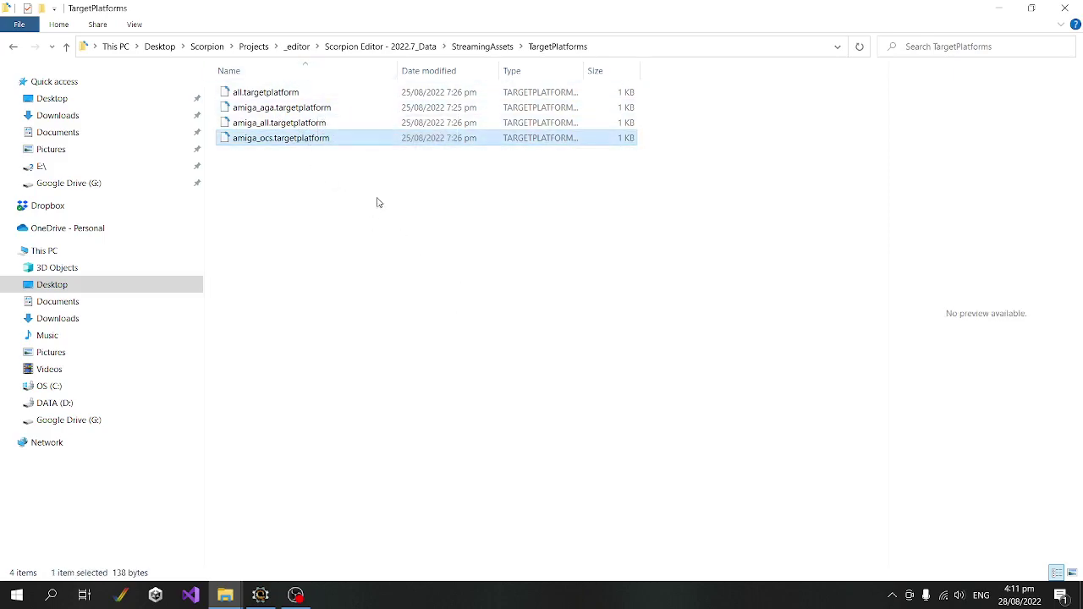
left_click(353, 180)
key("ctrl+v")
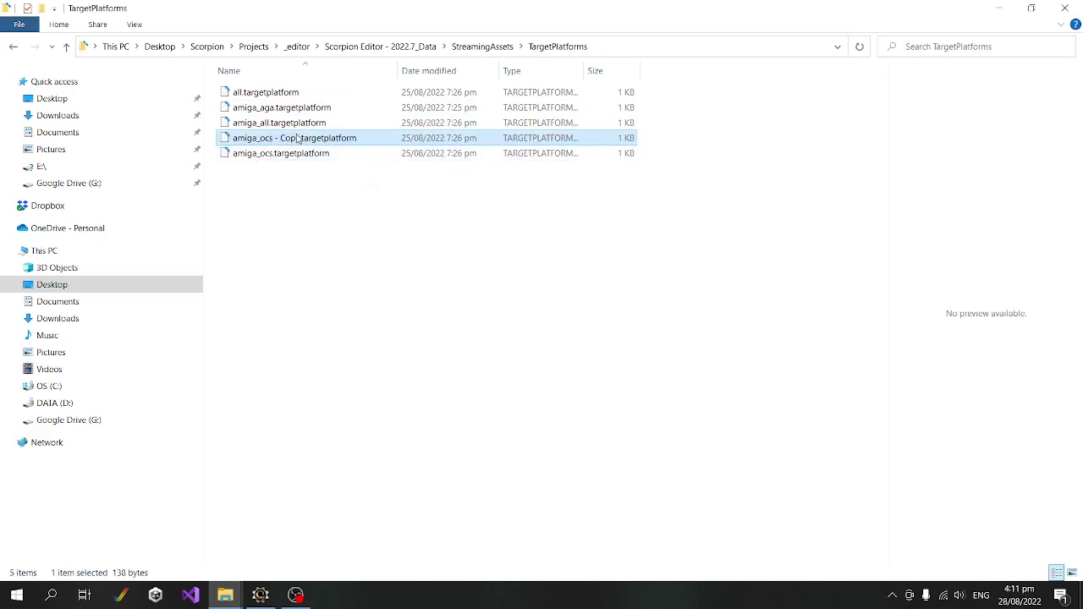
Step: Rename the copy to amiga_ecs.targetplatform
key("F2")
type("amiga_ecs")
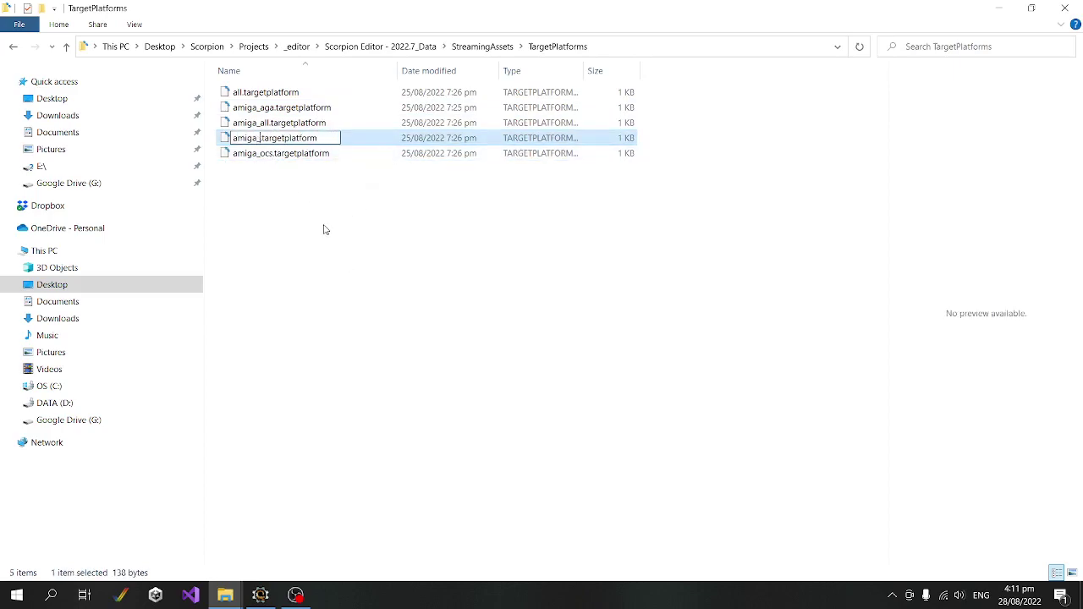
key("Return")
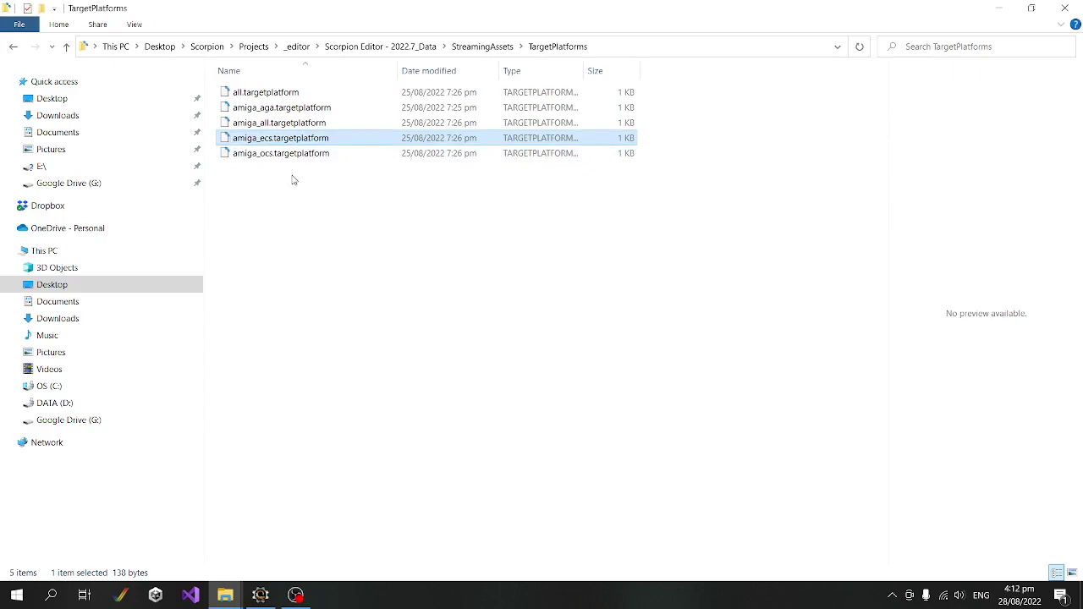
right_click(318, 141)
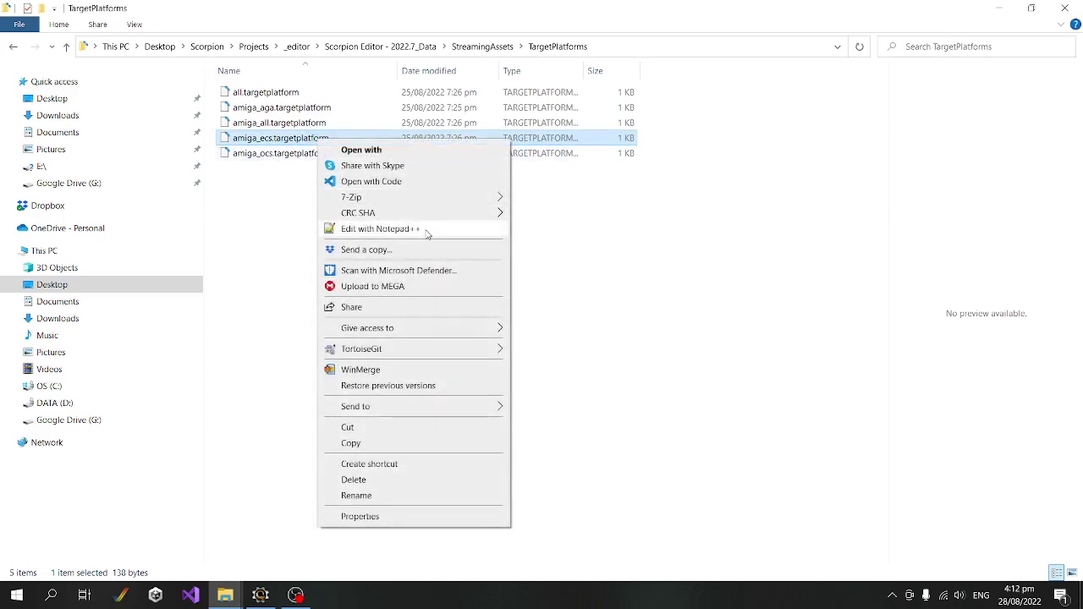
Step: Open amiga_ecs.targetplatform in Notepad++ and review its compiler, parent amiga_all and Amiga_OCS lines
left_click(424, 231)
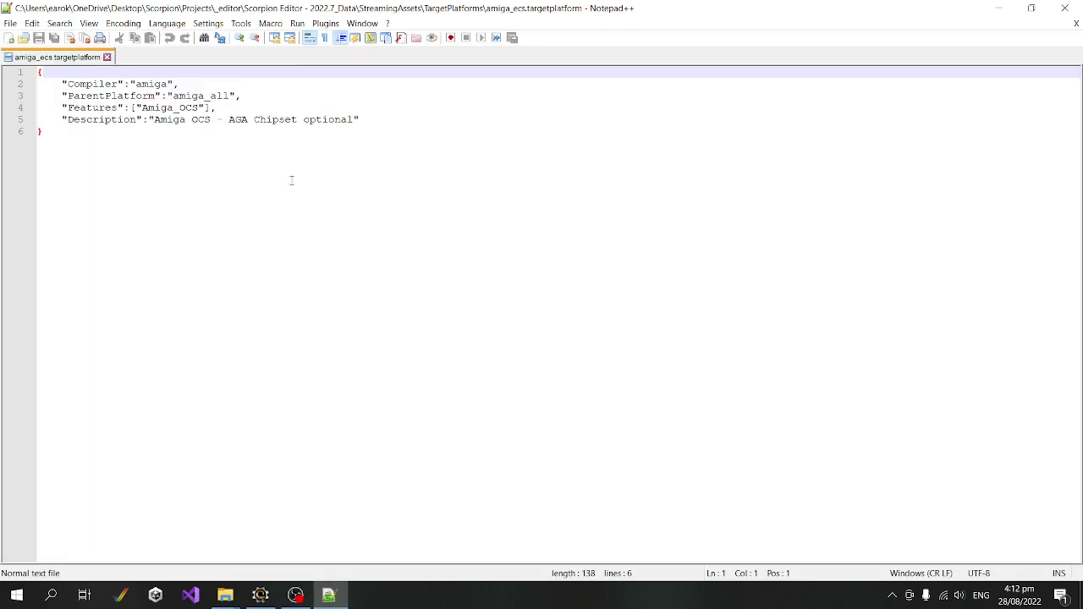
double_click(152, 84)
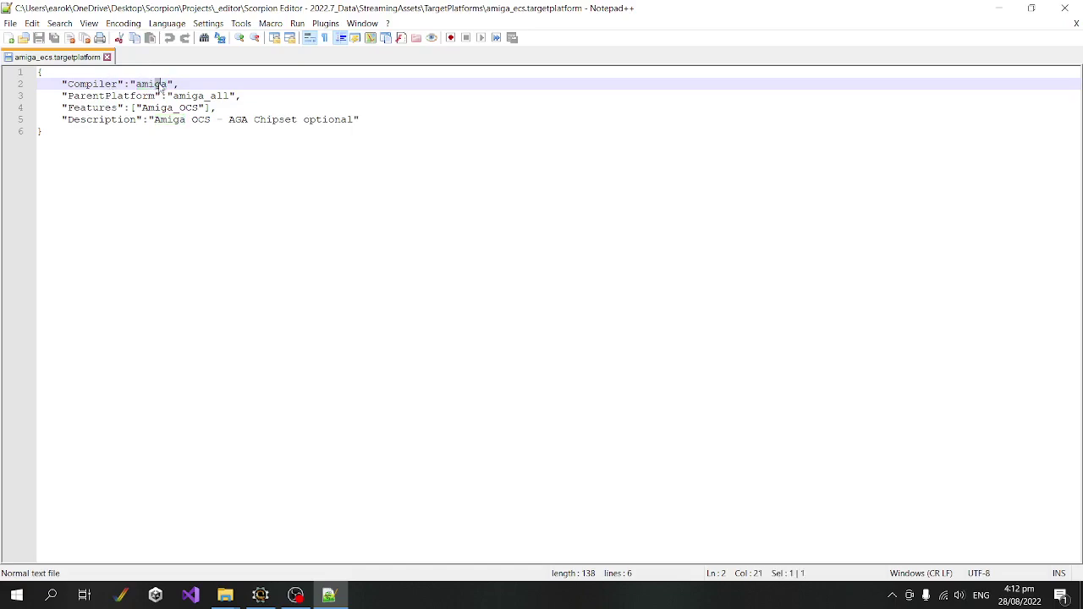
left_click(211, 85)
left_click(252, 96)
double_click(212, 96)
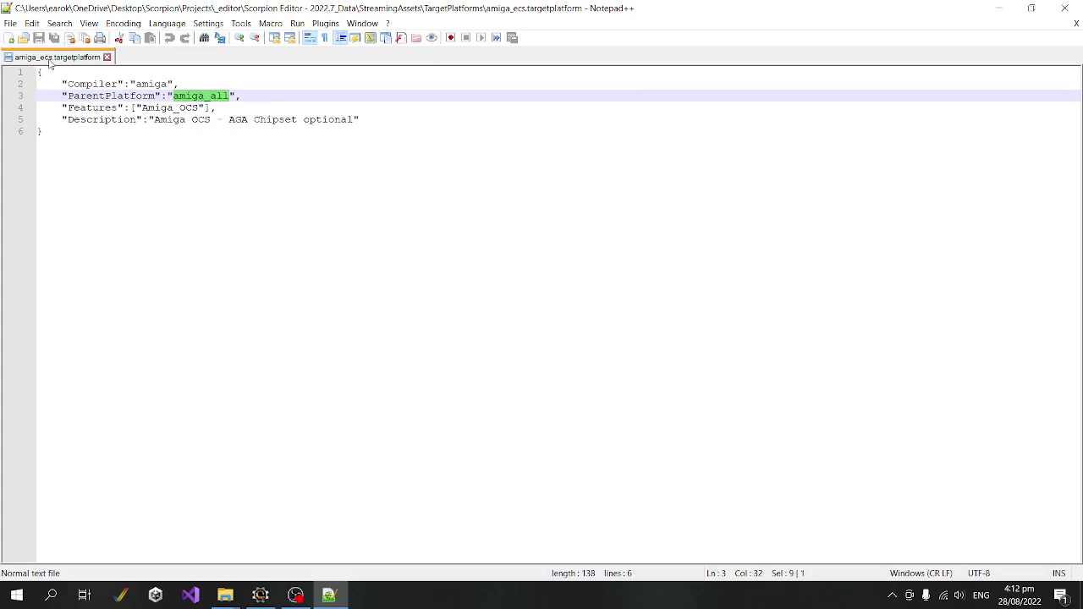
left_click(250, 112)
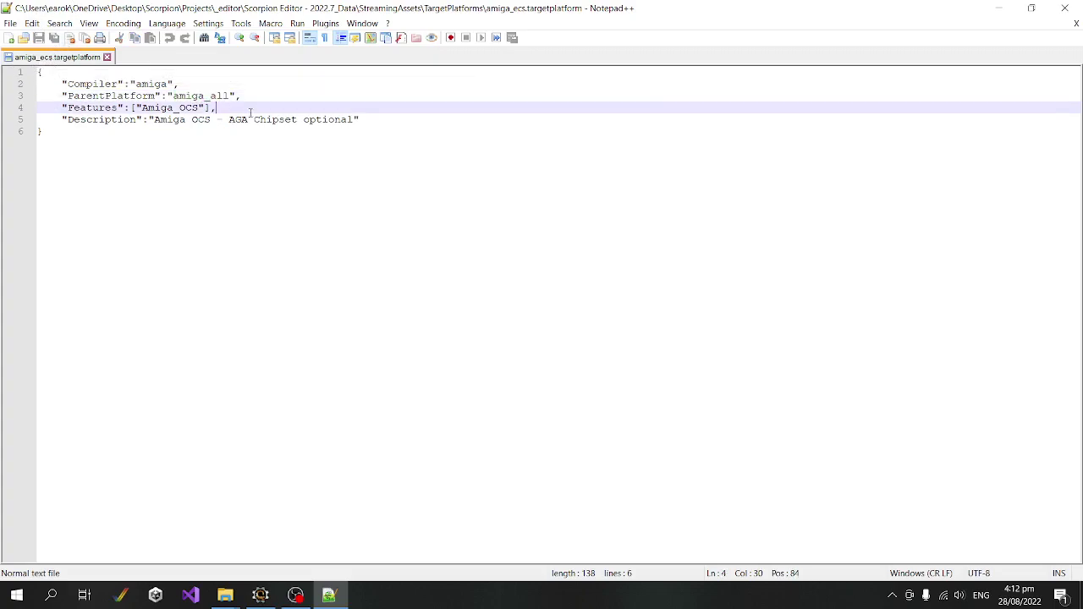
double_click(203, 95)
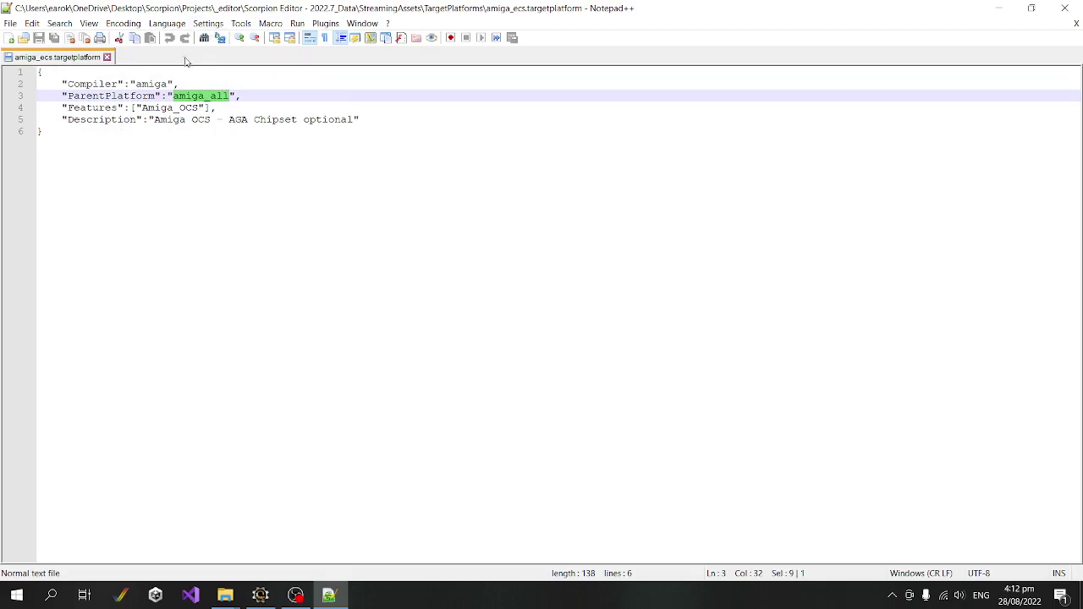
left_click(210, 97)
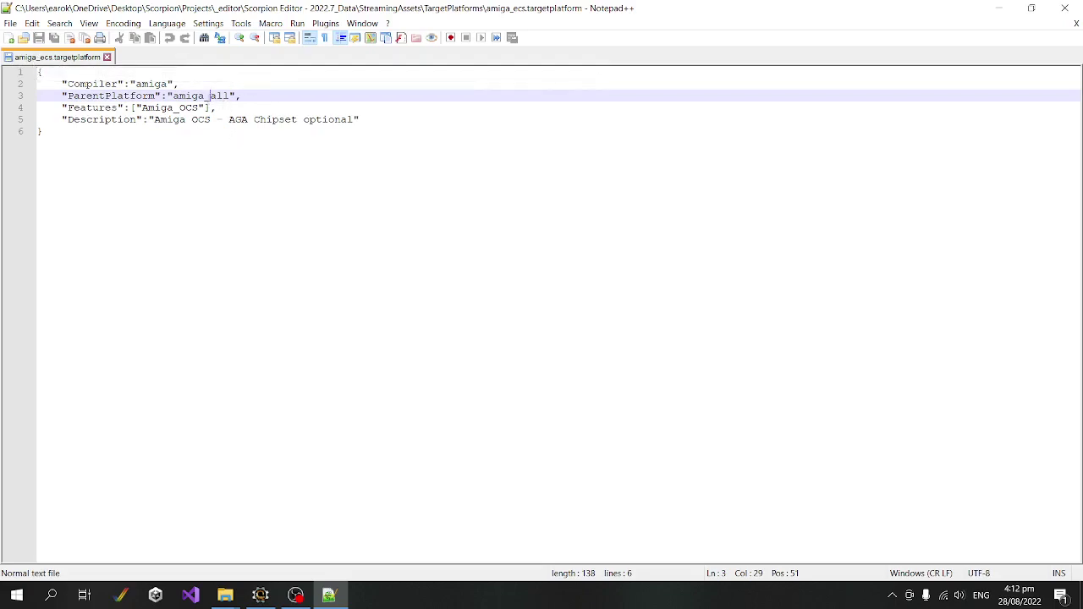
double_click(218, 96)
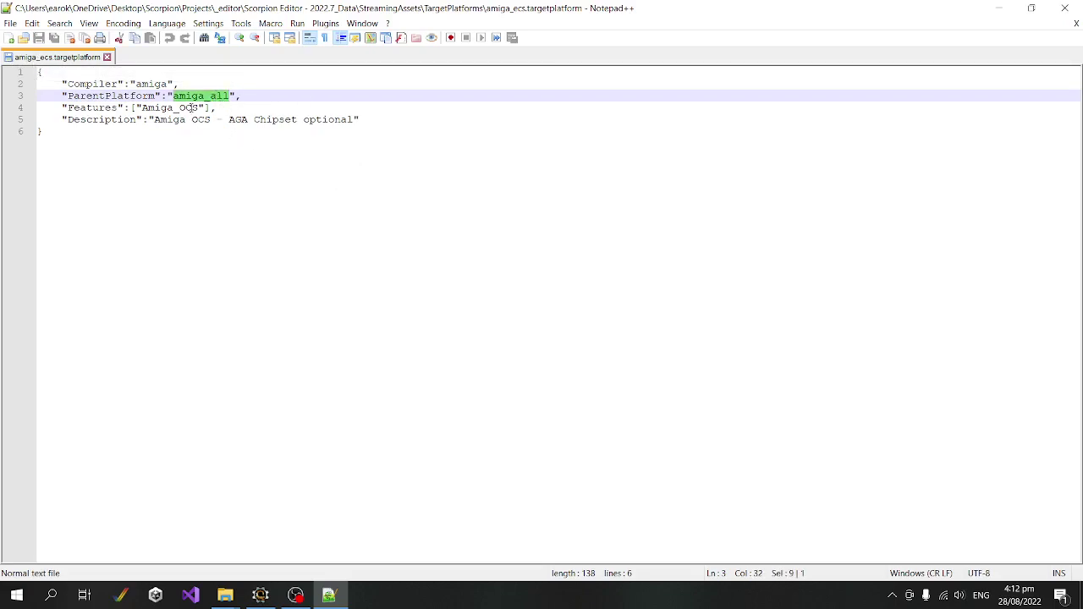
double_click(158, 107)
left_click(187, 109)
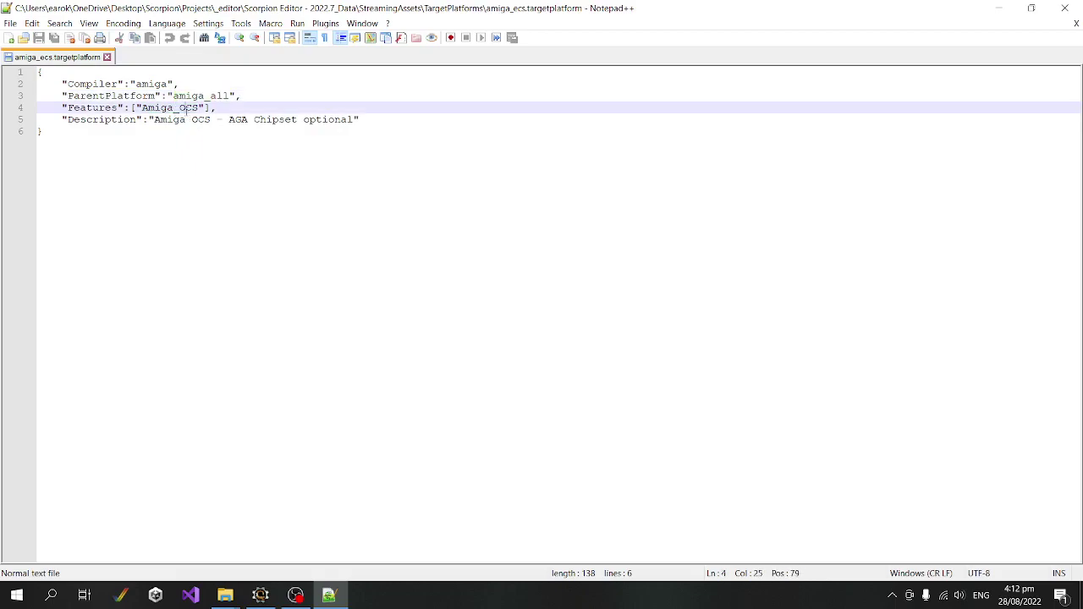
double_click(178, 108)
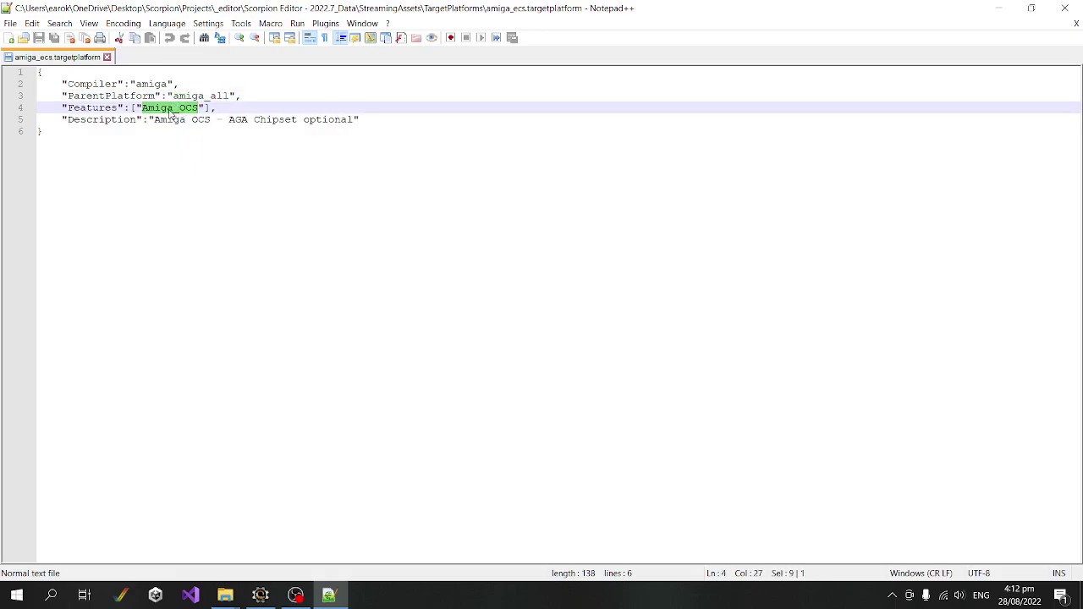
left_click(179, 108)
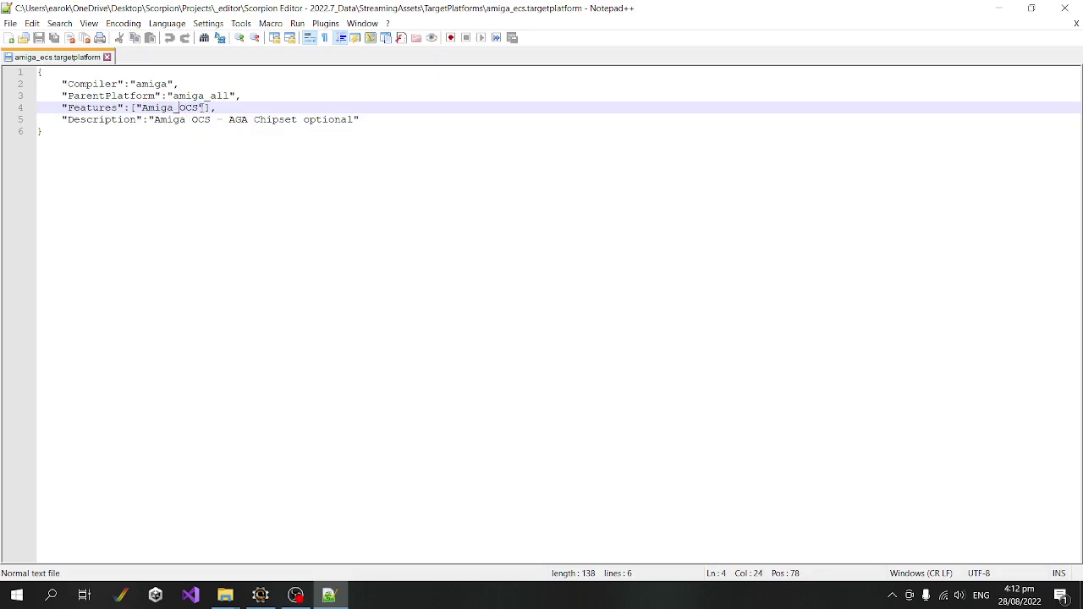
Step: Change the description to 'Amiga ECS - My ECS Platform', save, and close Notepad++
left_click(193, 119)
left_click_drag(193, 119, 356, 119)
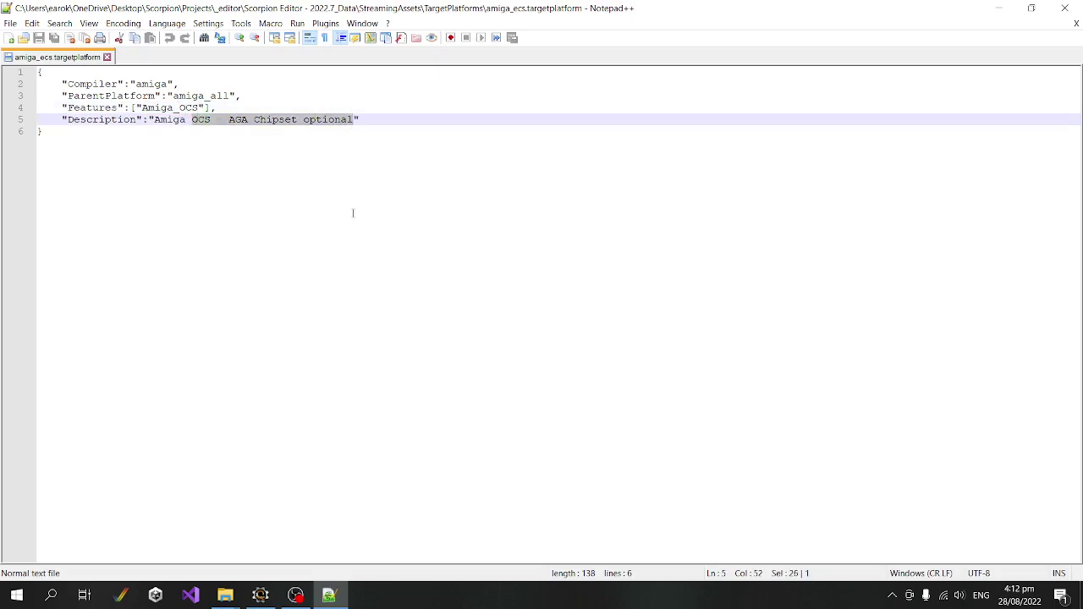
type("ECS - My ECS")
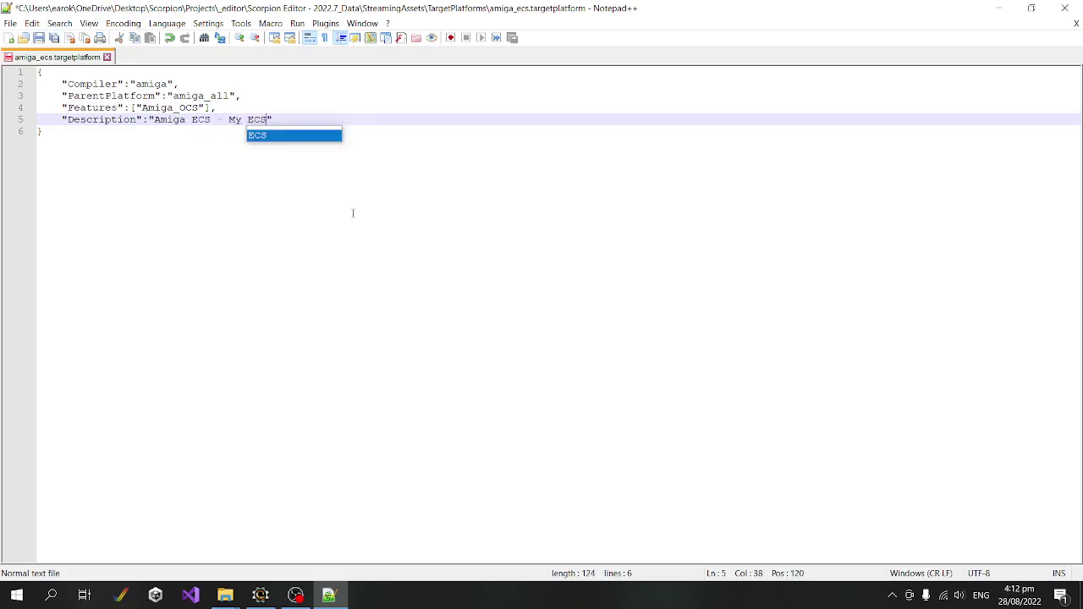
type(" Platform")
key("Down")
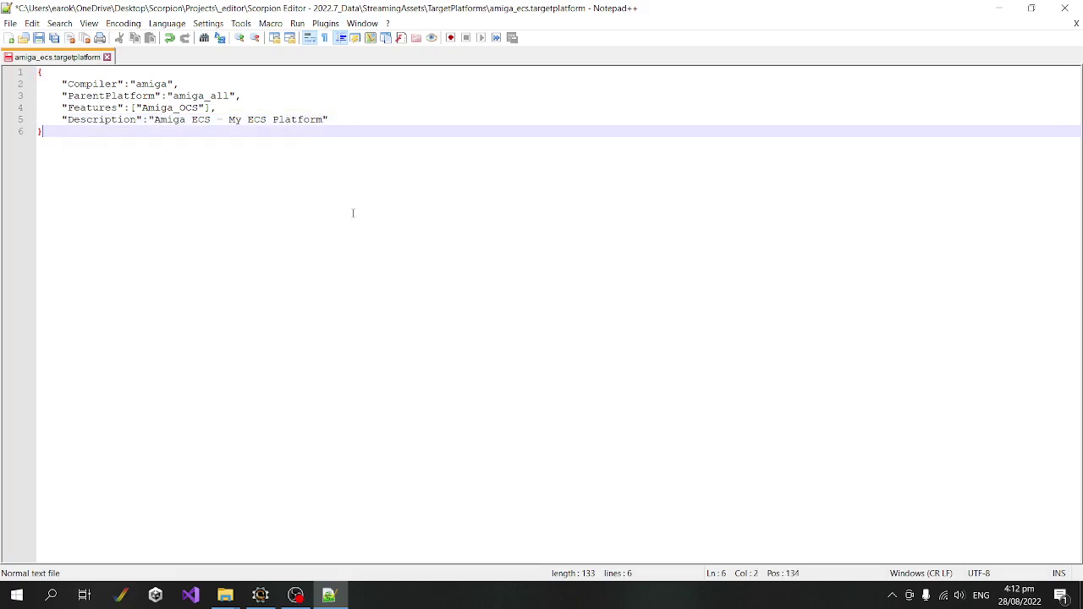
left_click(38, 39)
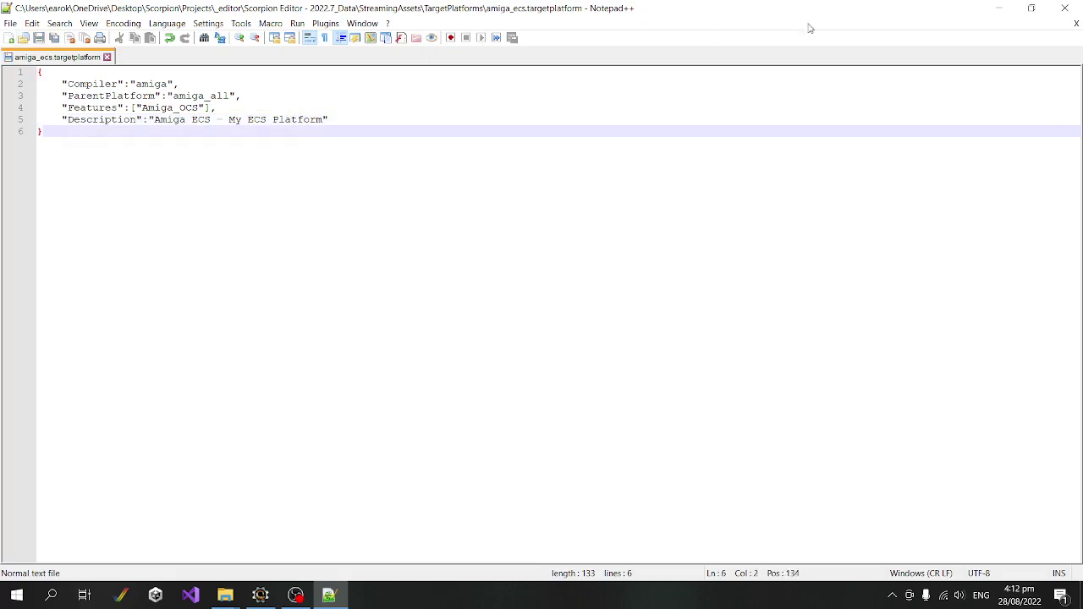
left_click(1064, 9)
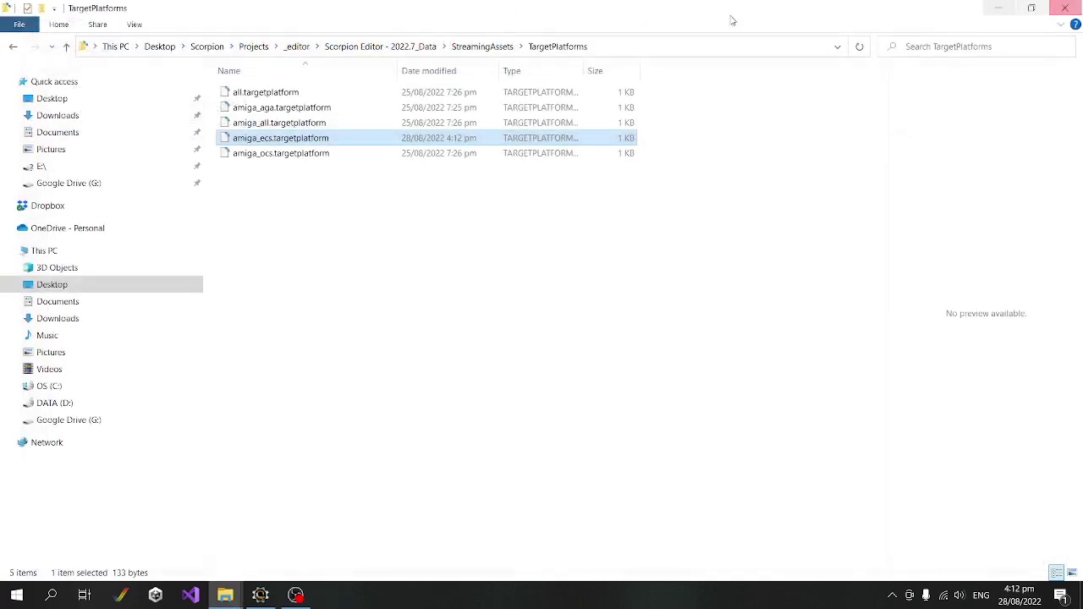
Step: Set the project platform to 'Amiga ECS - My ECS Platform' and open the map view
left_click(260, 595)
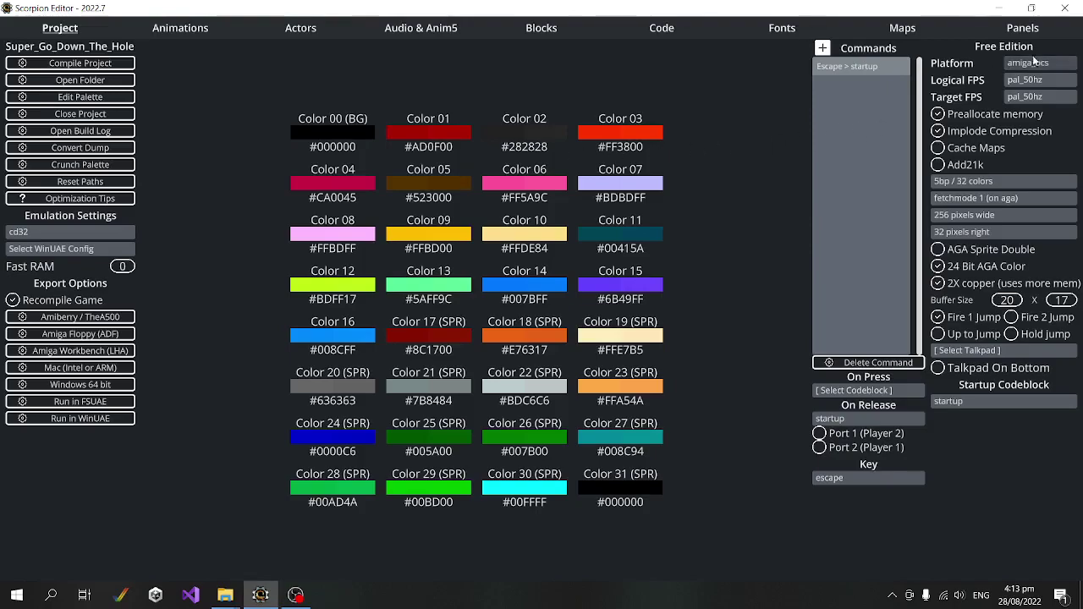
left_click(1047, 68)
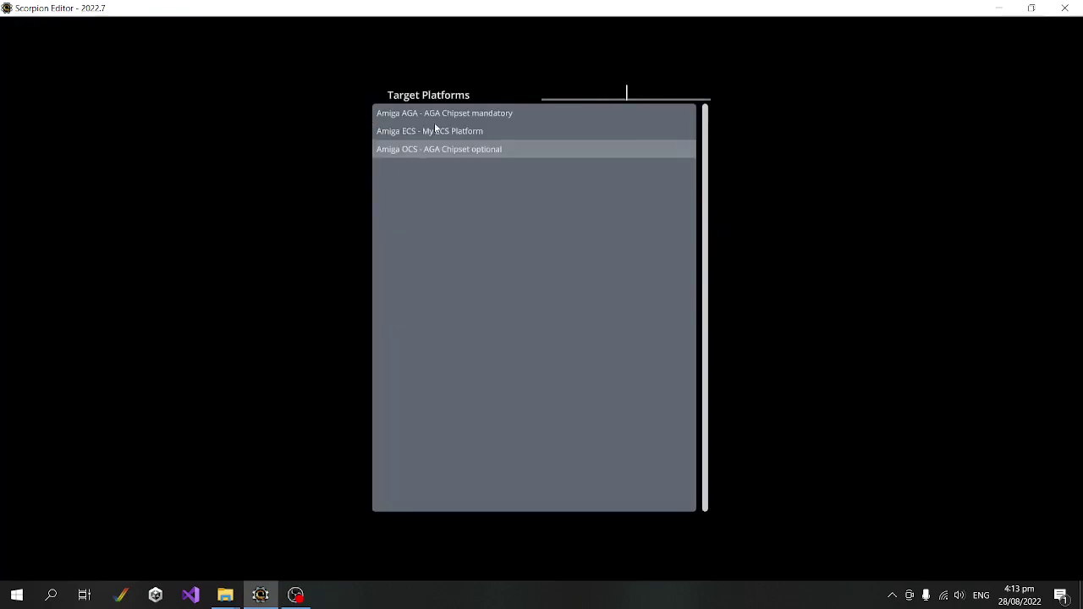
left_click(454, 131)
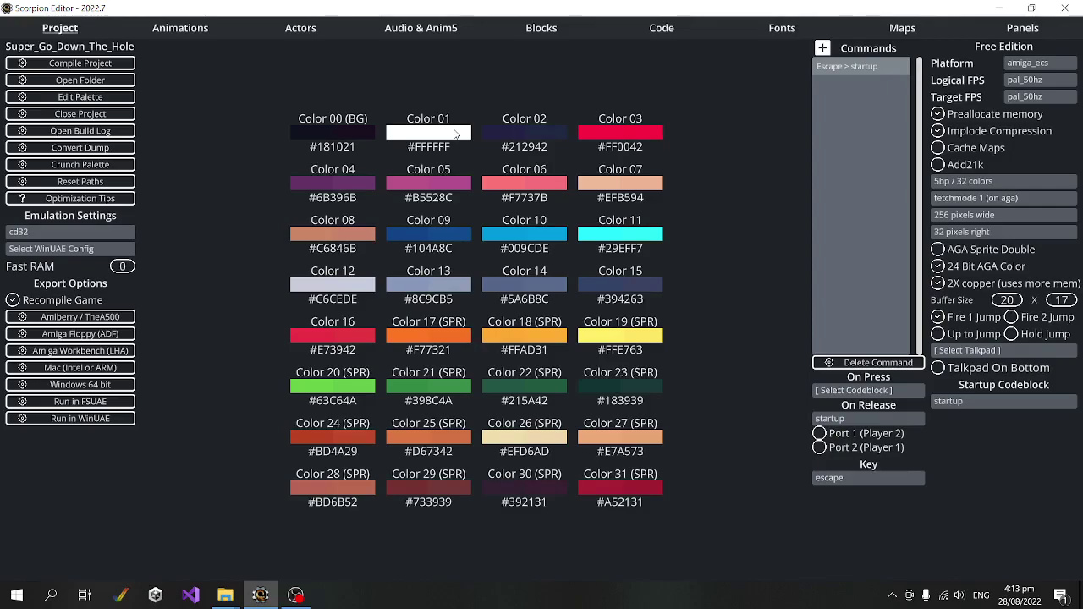
left_click(903, 28)
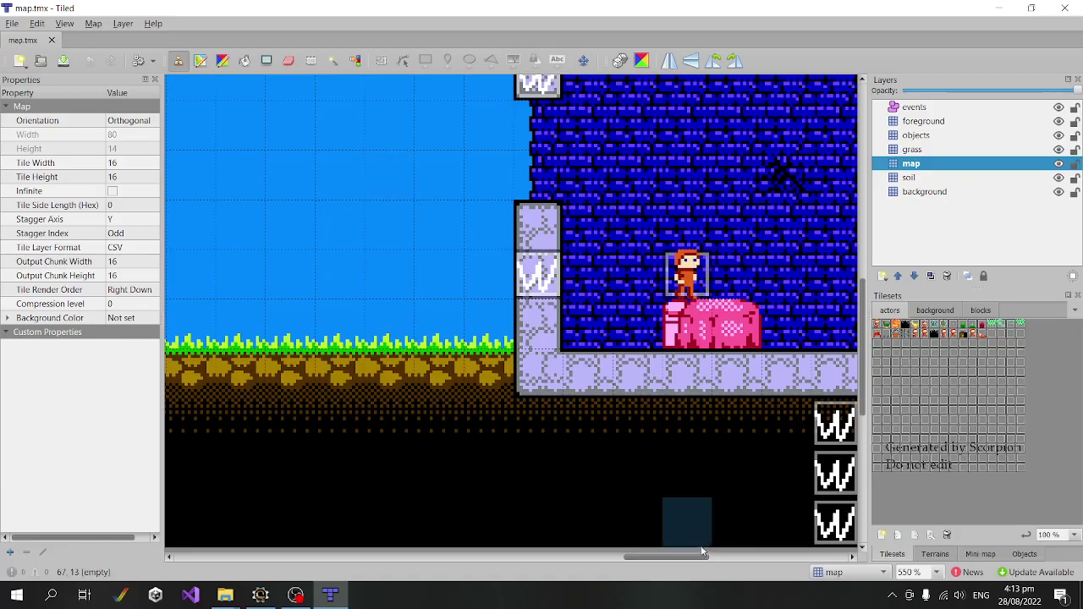
Step: Paint E, C and S with the blue brick tile from the blocks tileset, then save map.tmx
left_click(975, 311)
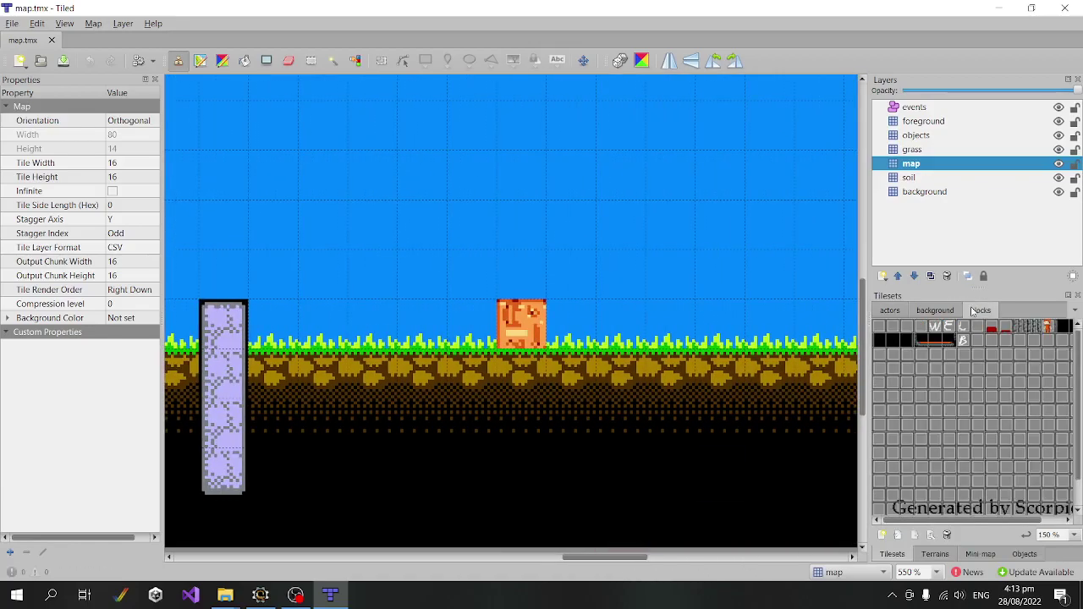
left_click(883, 331)
scroll(648, 290, "up", 3)
scroll(648, 290, "down", 3)
mouse_move(474, 145)
left_mouse_down()
mouse_move(398, 153)
mouse_move(406, 234)
mouse_move(448, 247)
mouse_move(417, 274)
mouse_move(416, 327)
mouse_move(455, 346)
left_mouse_up()
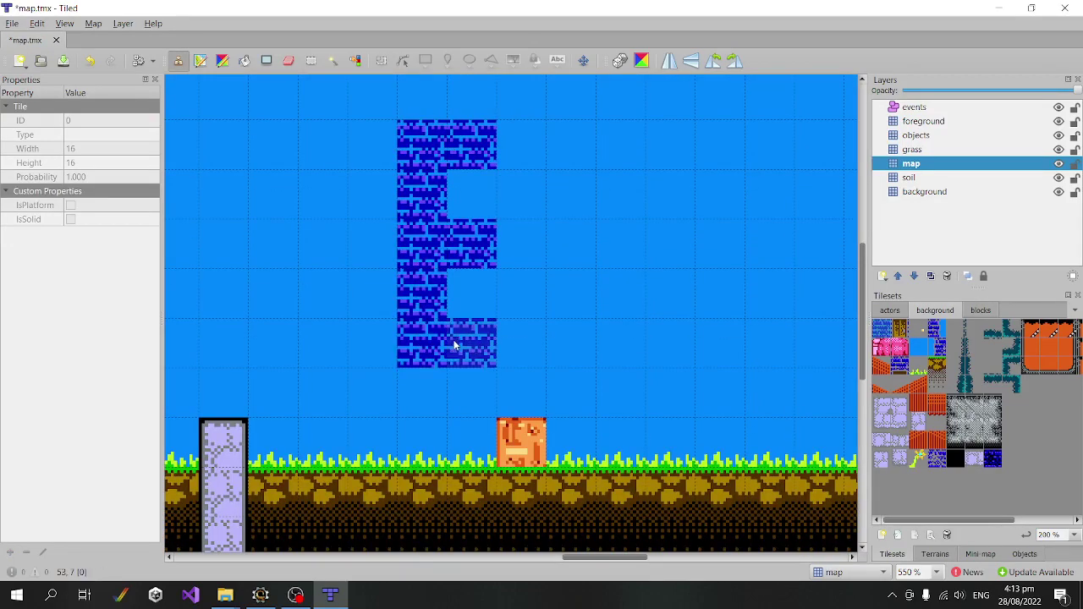
mouse_move(622, 144)
left_mouse_down()
mouse_move(580, 144)
mouse_move(568, 211)
mouse_move(569, 326)
mouse_move(577, 340)
mouse_move(631, 347)
left_mouse_up()
mouse_move(807, 144)
left_mouse_down()
mouse_move(735, 148)
mouse_move(721, 239)
mouse_move(804, 247)
mouse_move(807, 333)
mouse_move(735, 336)
mouse_move(713, 348)
left_mouse_up()
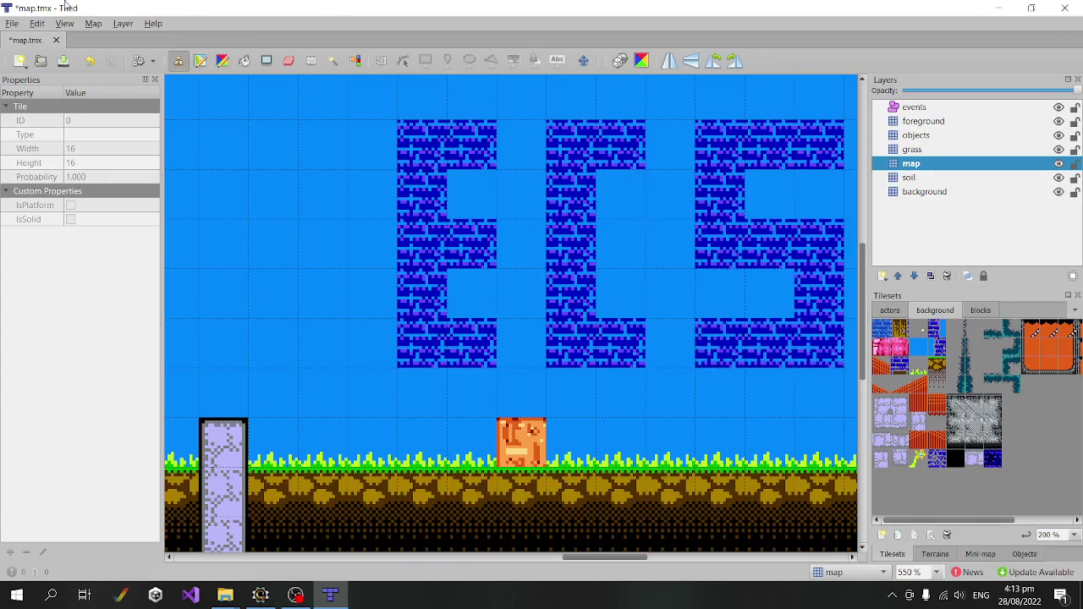
left_click(12, 23)
left_click(62, 90)
Step: Close Tiled and run the amiga_ecs project in WinUAE from the Project tab
left_click(1064, 8)
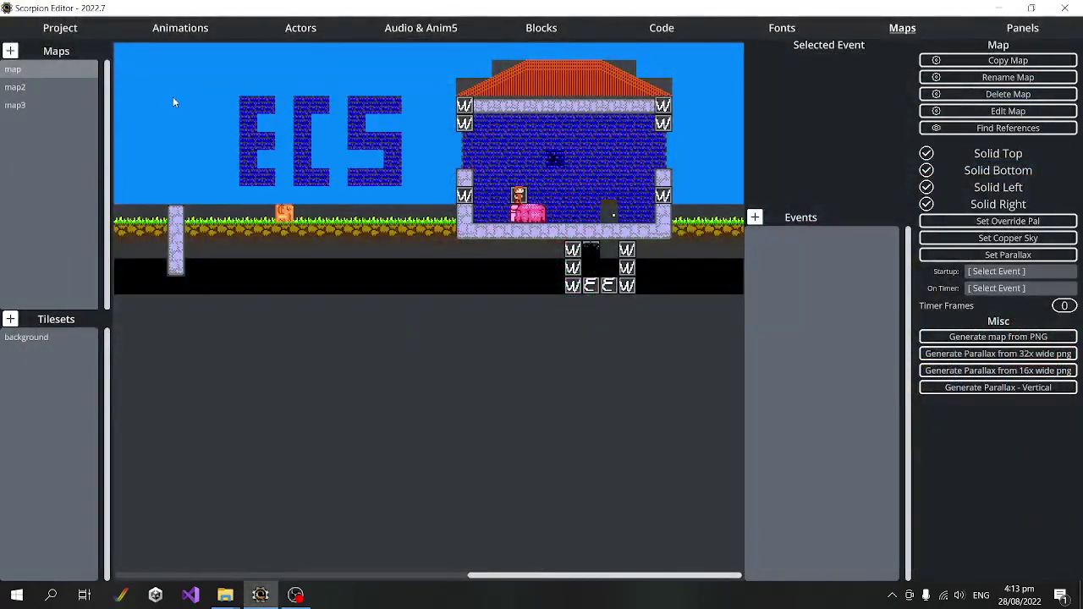
left_click(59, 28)
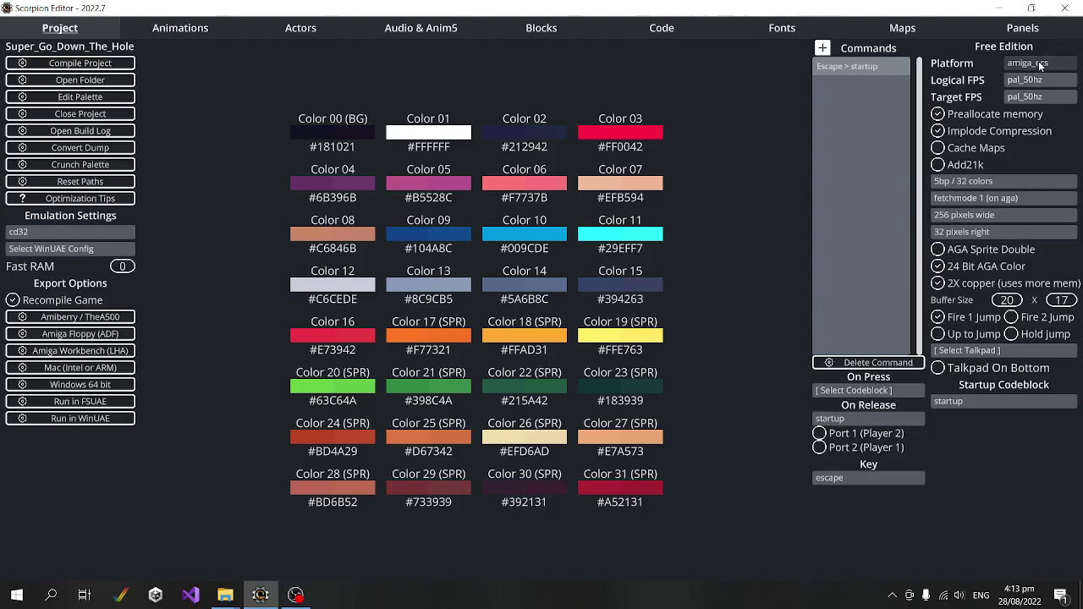
left_click(96, 419)
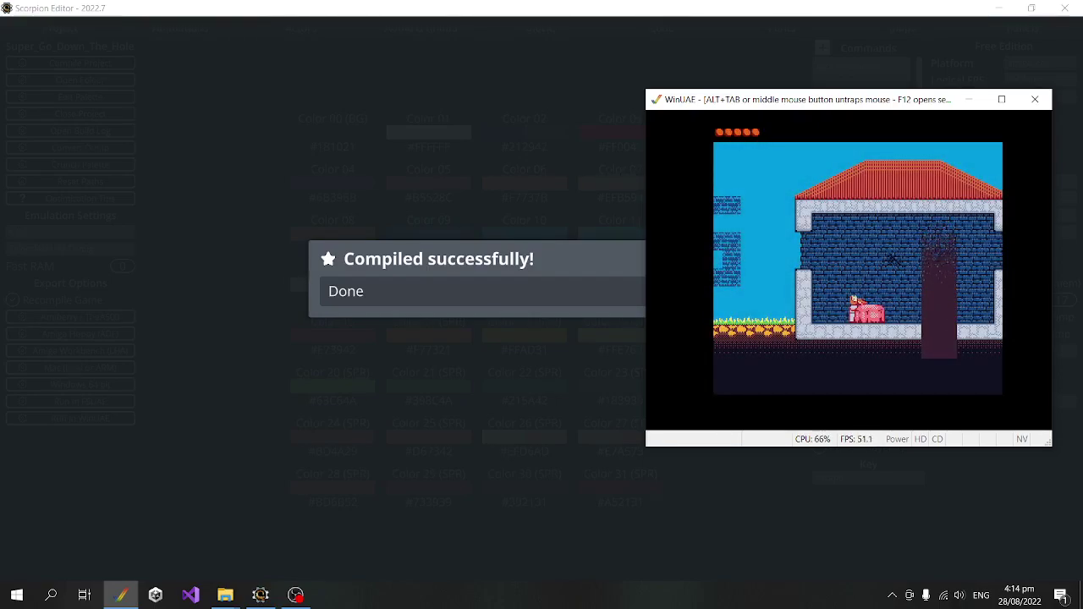
Step: Run left in the game to reveal the brick ECS letters, quit WinUAE, dismiss the success message
key("Left")
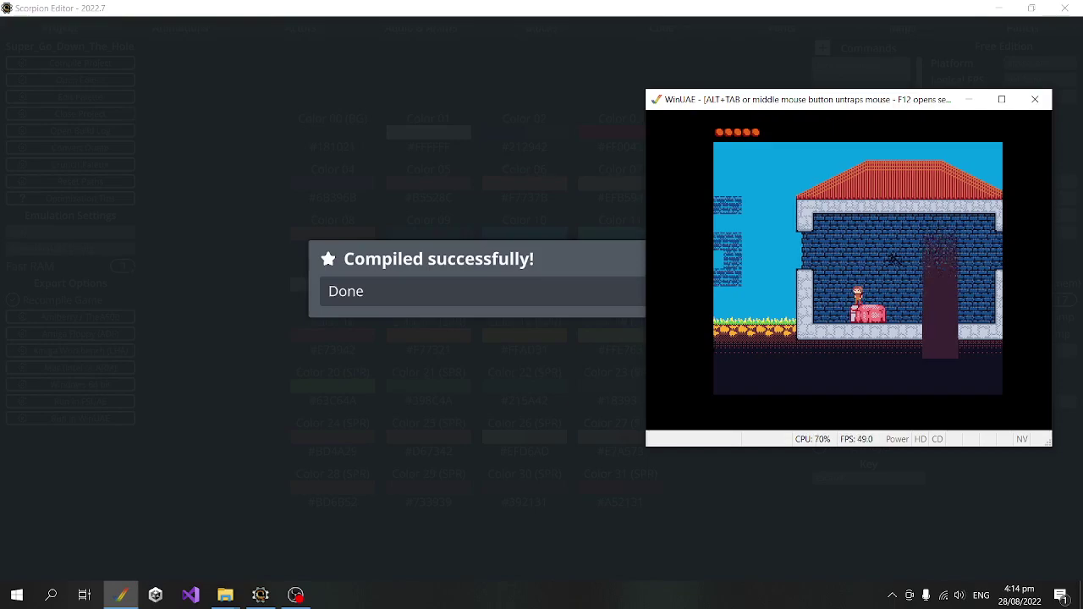
key("Left")
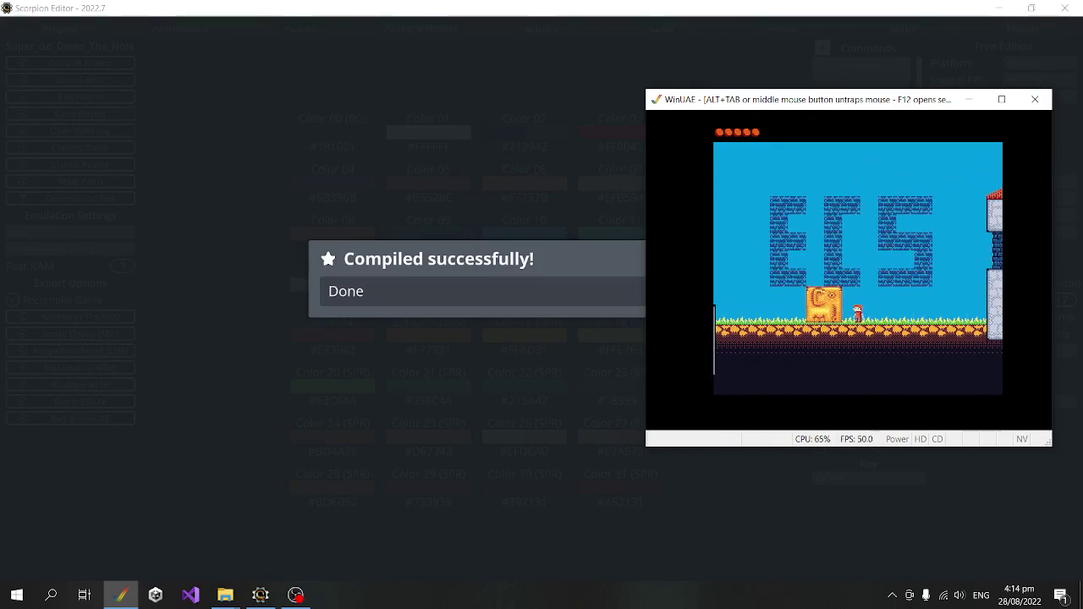
key("alt+F4")
left_click(741, 343)
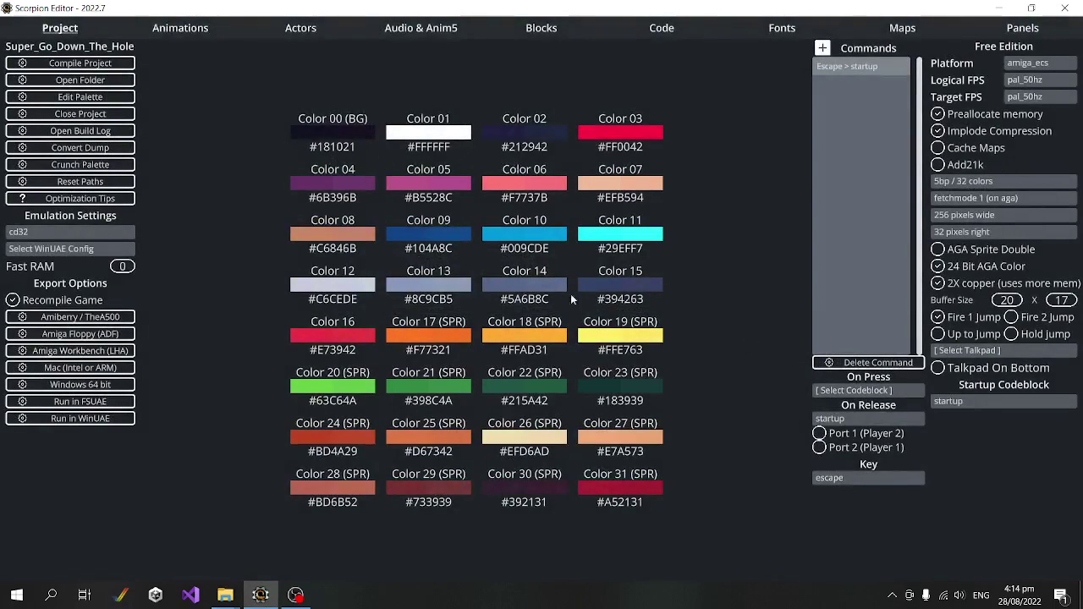
Step: In the project folder, compare the palette previews and delete amiga_ecs.palette.png
left_click(90, 82)
left_click(345, 313)
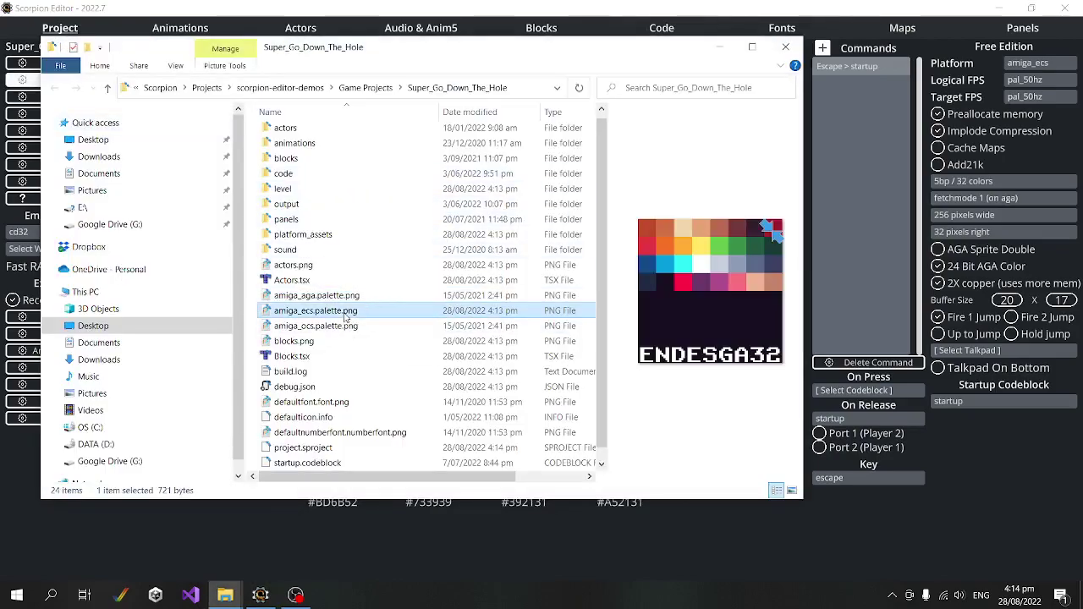
left_click(346, 296)
left_click(345, 311)
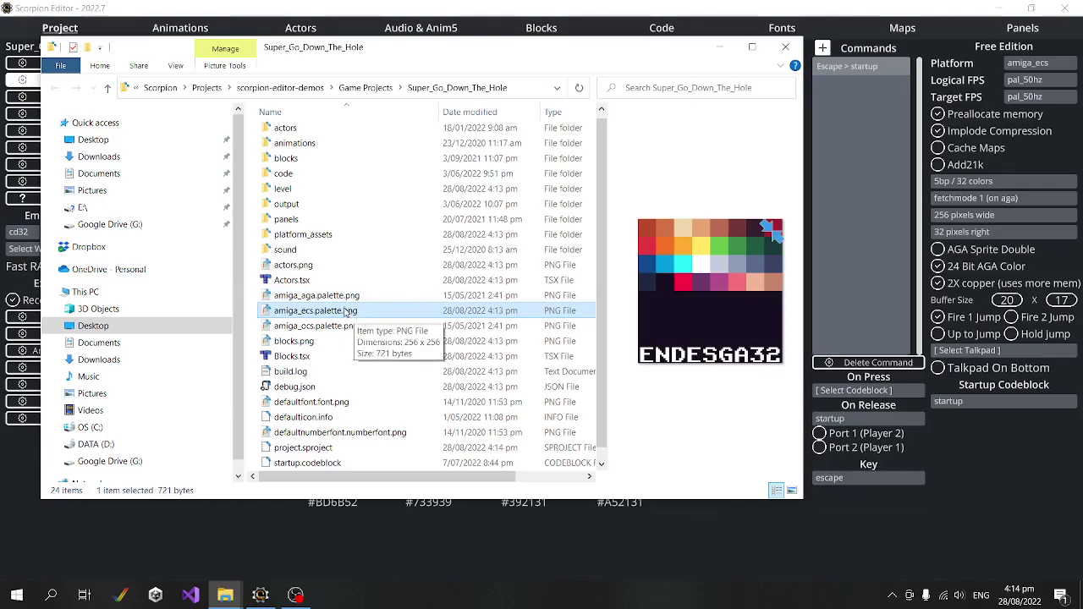
key("Delete")
Step: Duplicate amiga_ocs.palette.png, rename the copy to amiga_ecs.palette.png, and return to Scorpion Editor
left_click(312, 314)
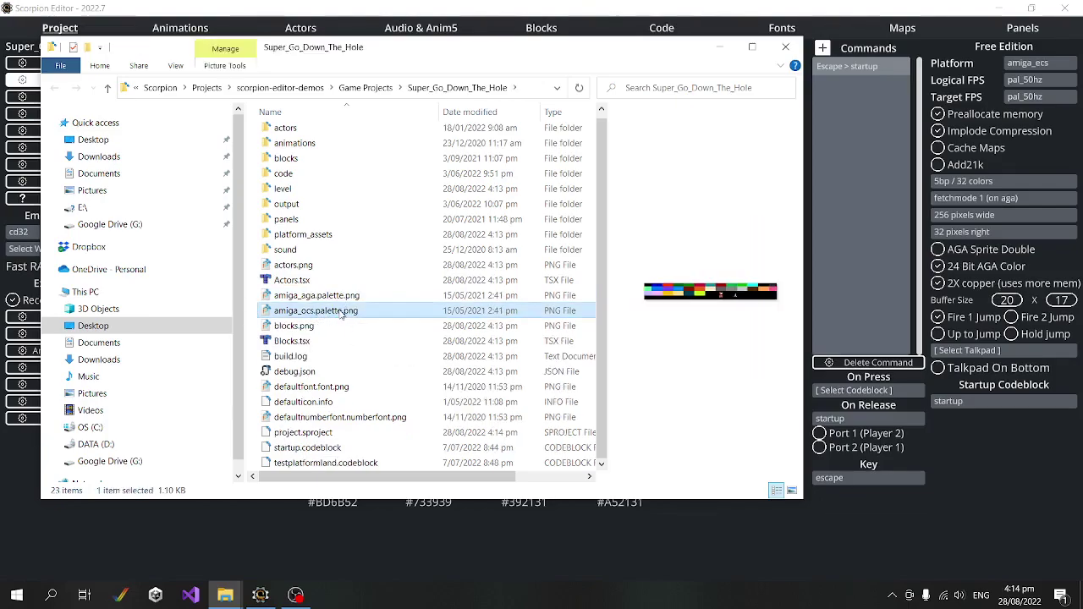
key("ctrl+v")
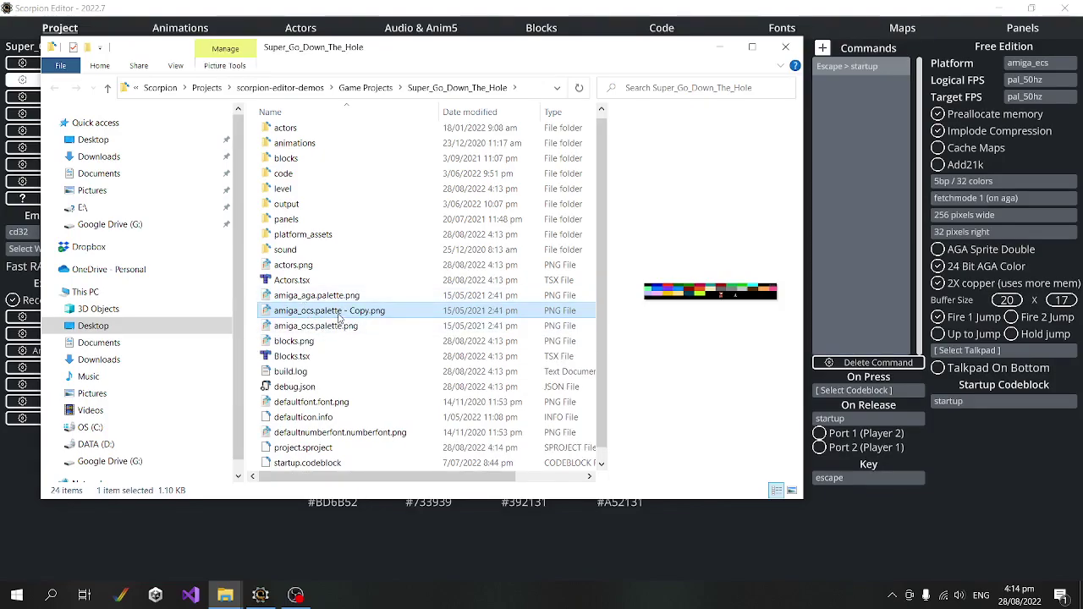
key("F2")
type("amiga_ecs.pal")
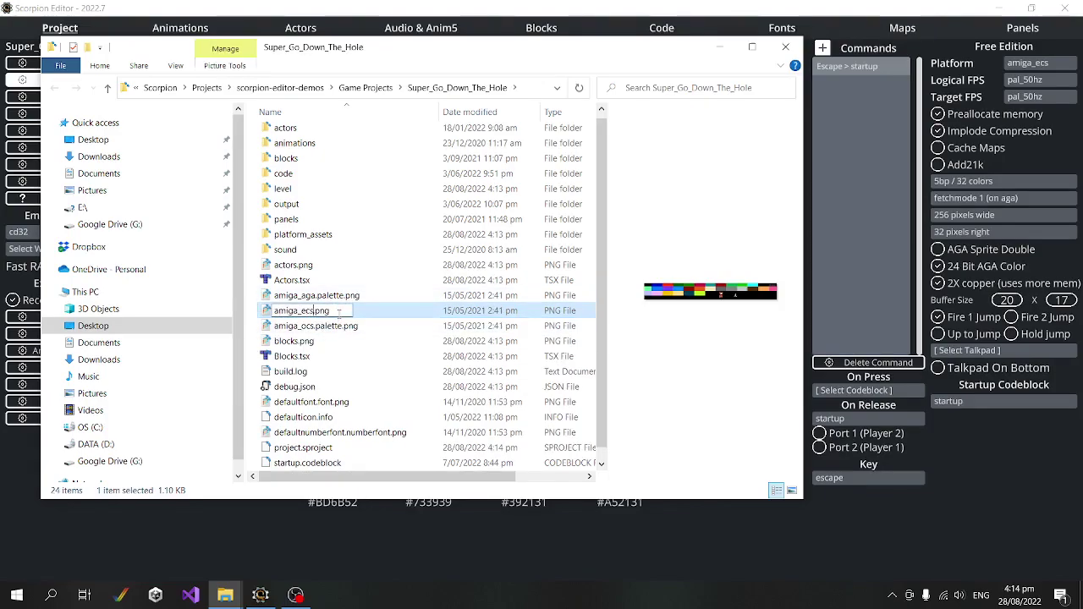
type("ette.p")
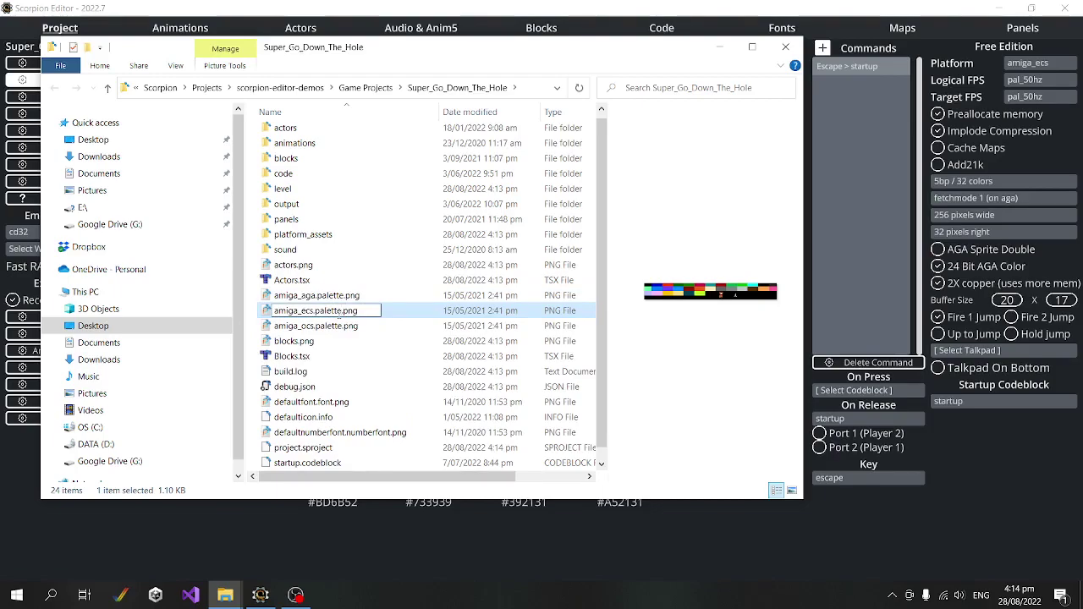
key("Return")
key("alt+Tab")
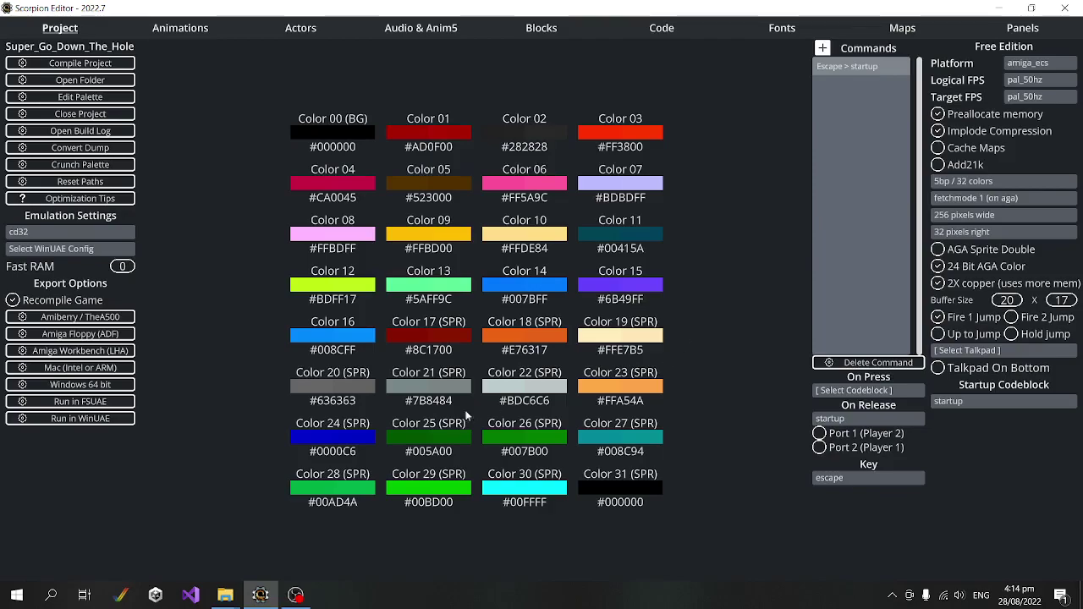
Step: Bring the TargetPlatforms File Explorer window forward from the taskbar
mouse_move(226, 595)
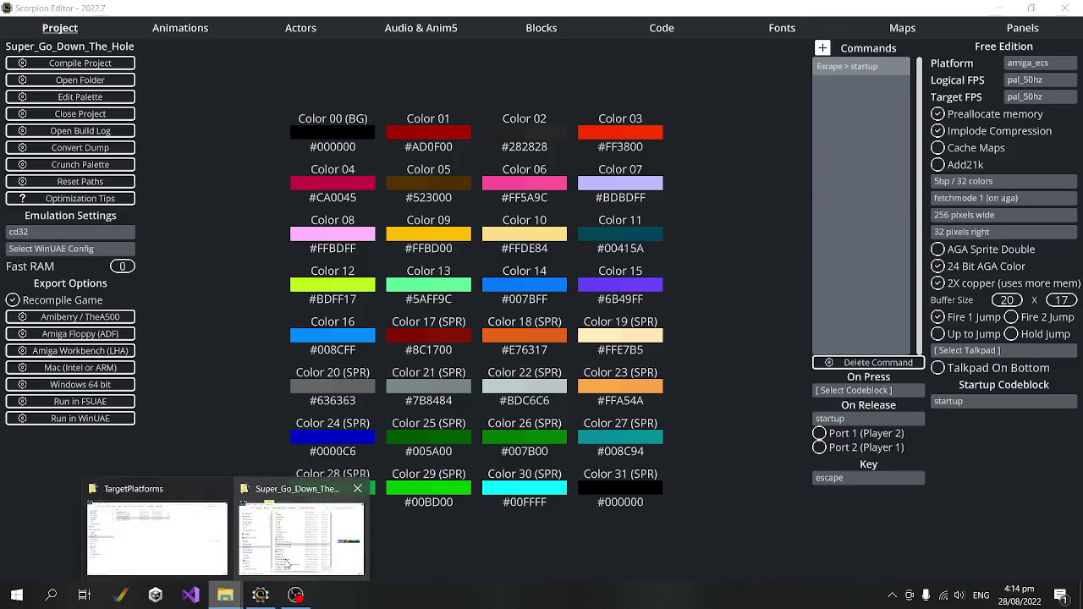
left_click(167, 539)
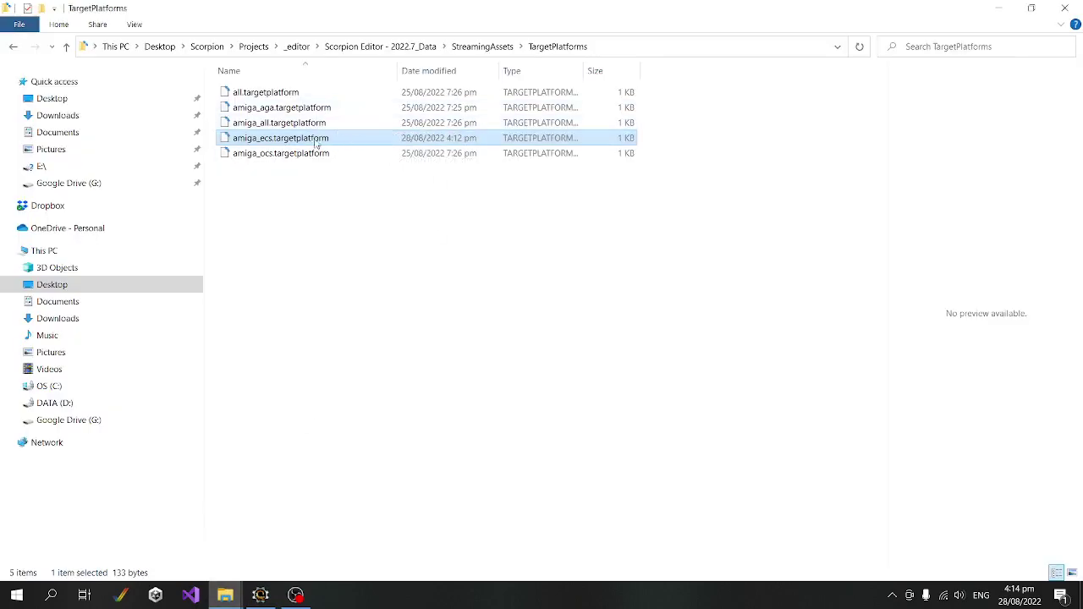